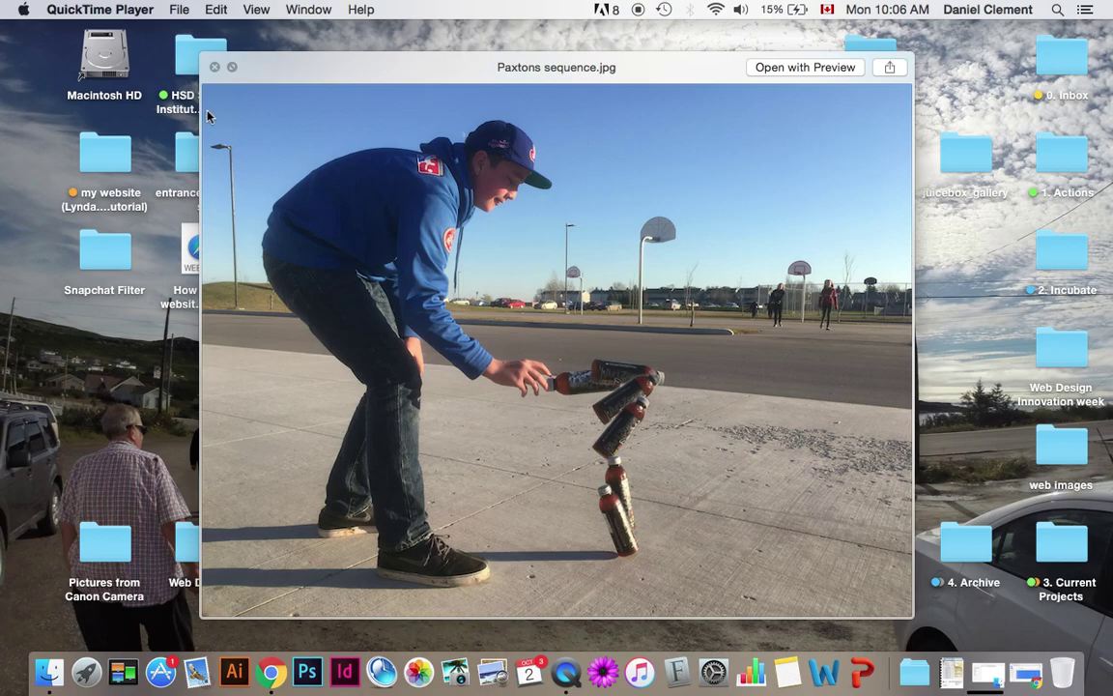
# Close the Paxtons sequence.jpg preview and the Practice Sequence Finder window
pyautogui.click(214, 67)
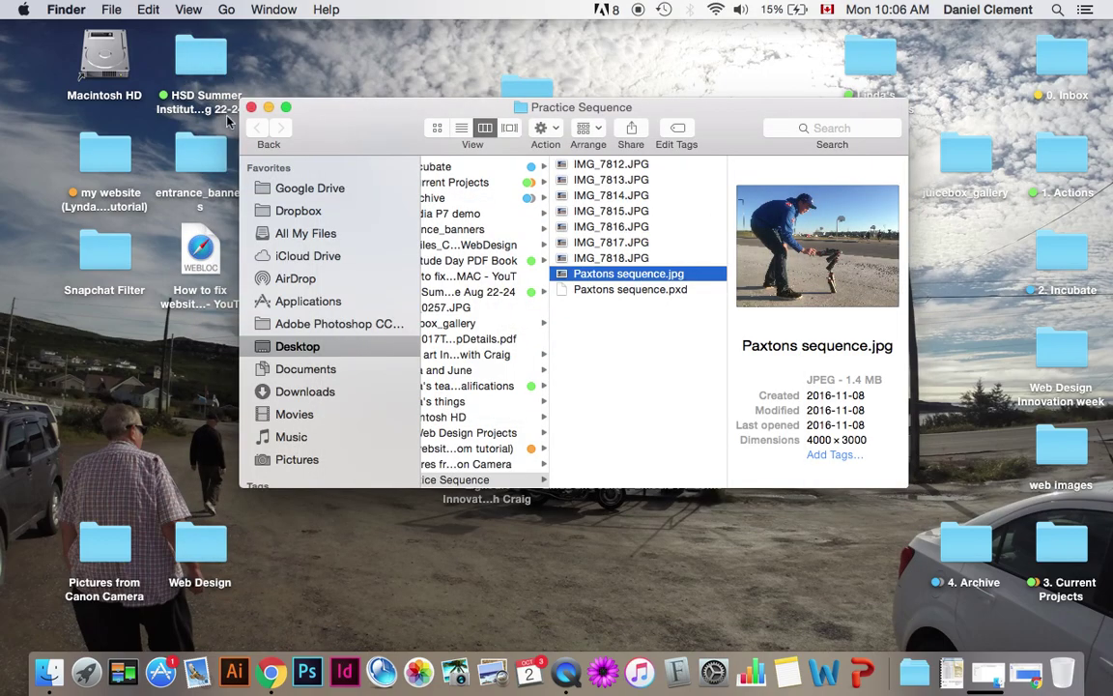
pyautogui.click(249, 106)
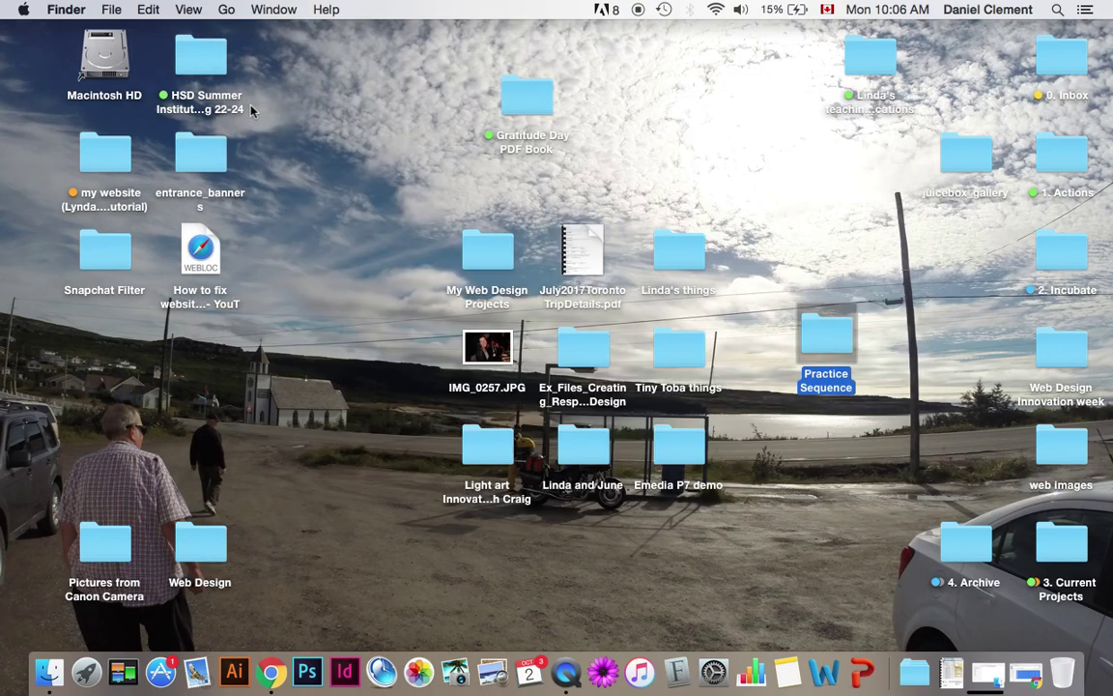
# In Chrome's new tab, search for 'pixlr' to reach the Pixlr Editor
pyautogui.click(270, 660)
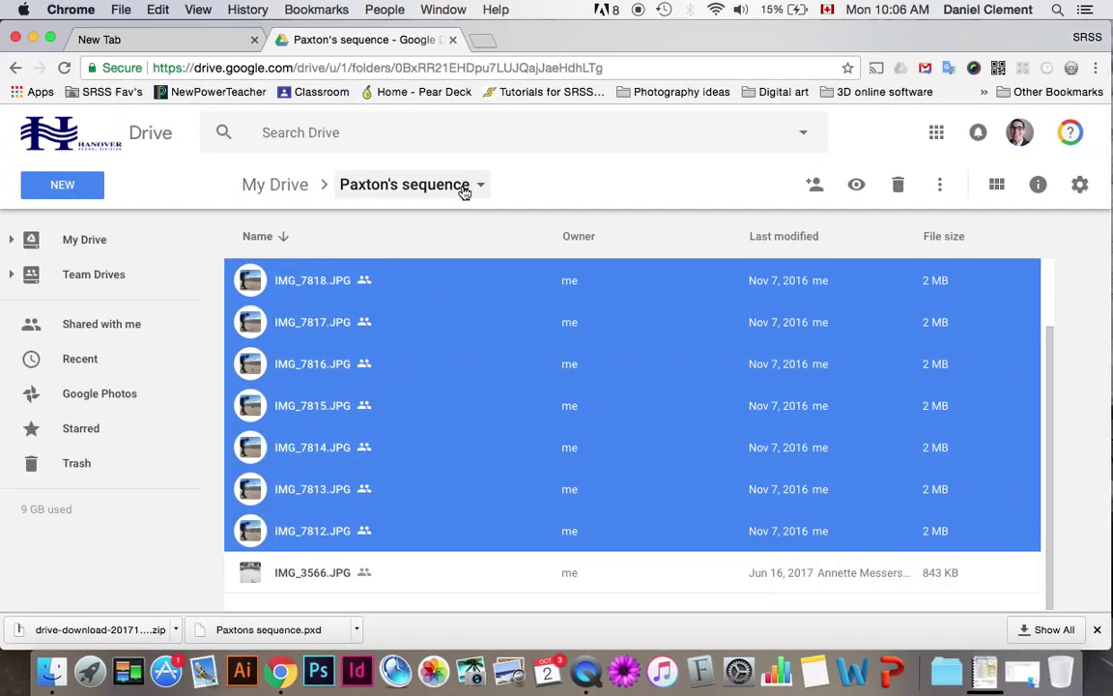
pyautogui.click(135, 42)
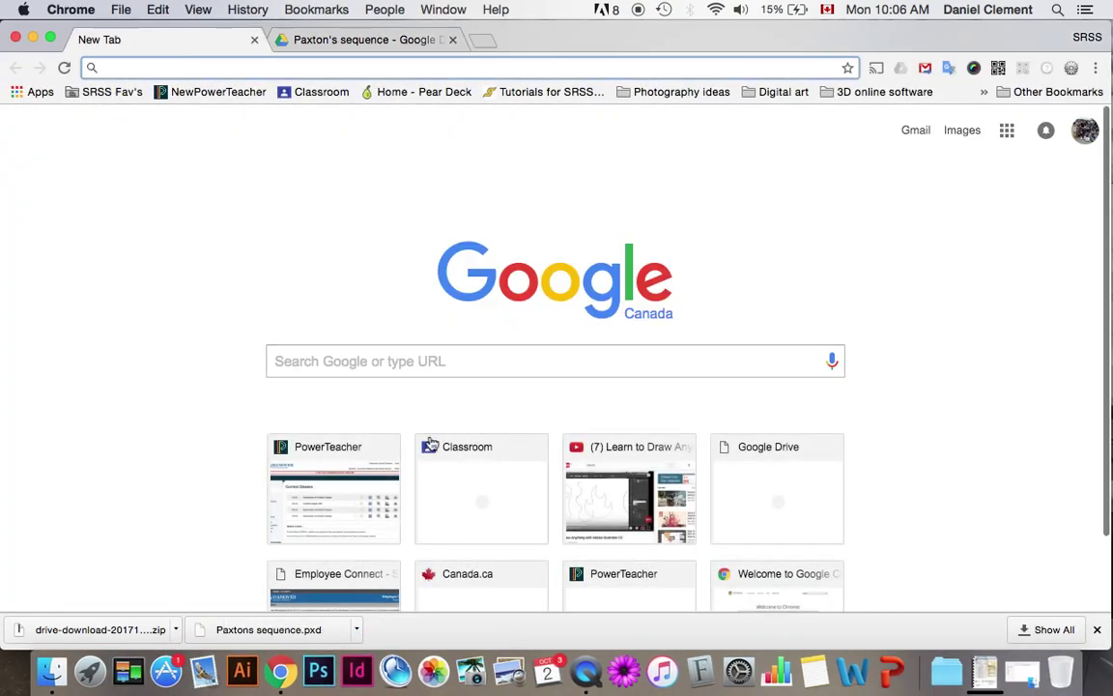
pyautogui.click(370, 361)
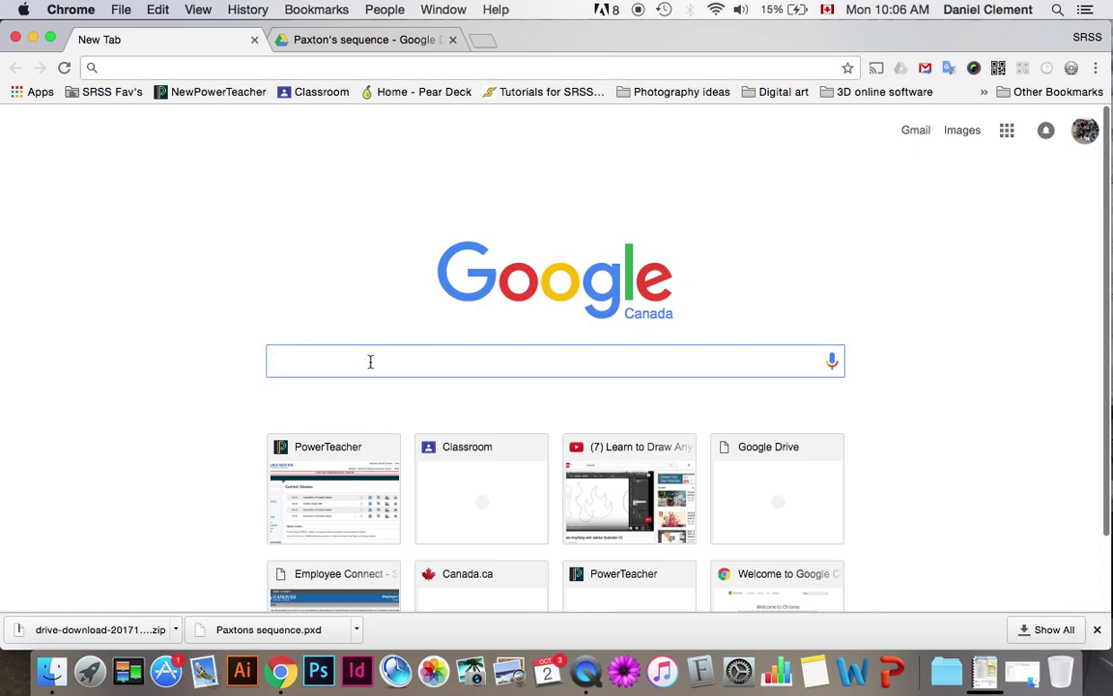
pyautogui.write('pixlr')
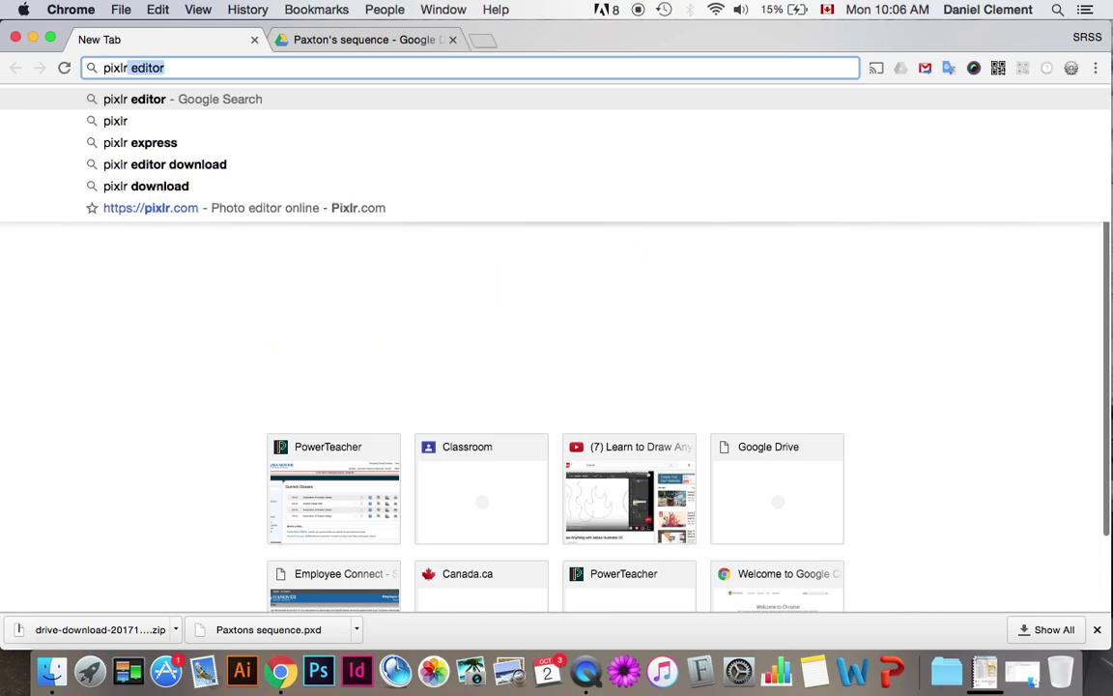
pyautogui.press('Return')
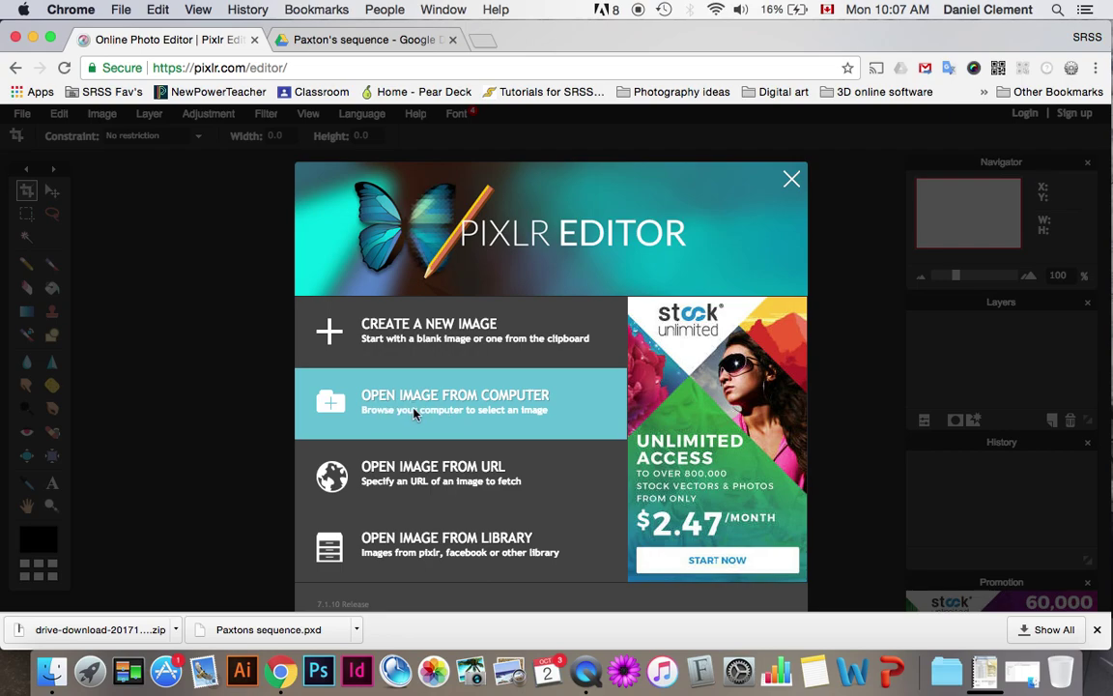
# Open IMG_7812.JPG from Desktop > Practice Sequence in Pixlr Editor
pyautogui.click(414, 413)
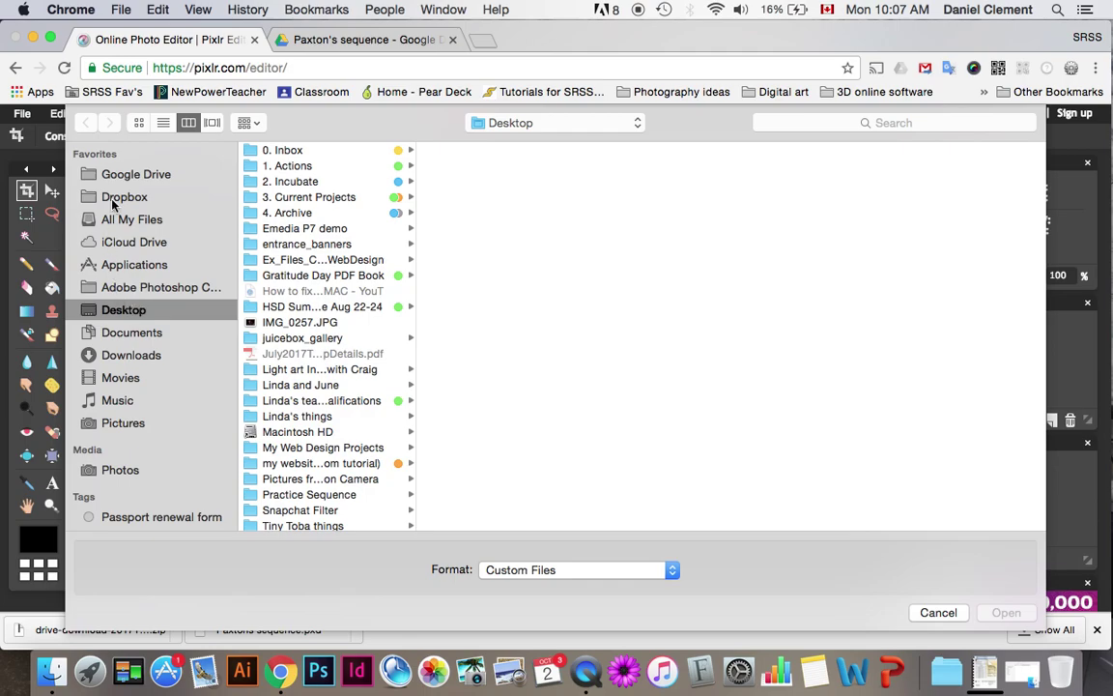
pyautogui.click(143, 357)
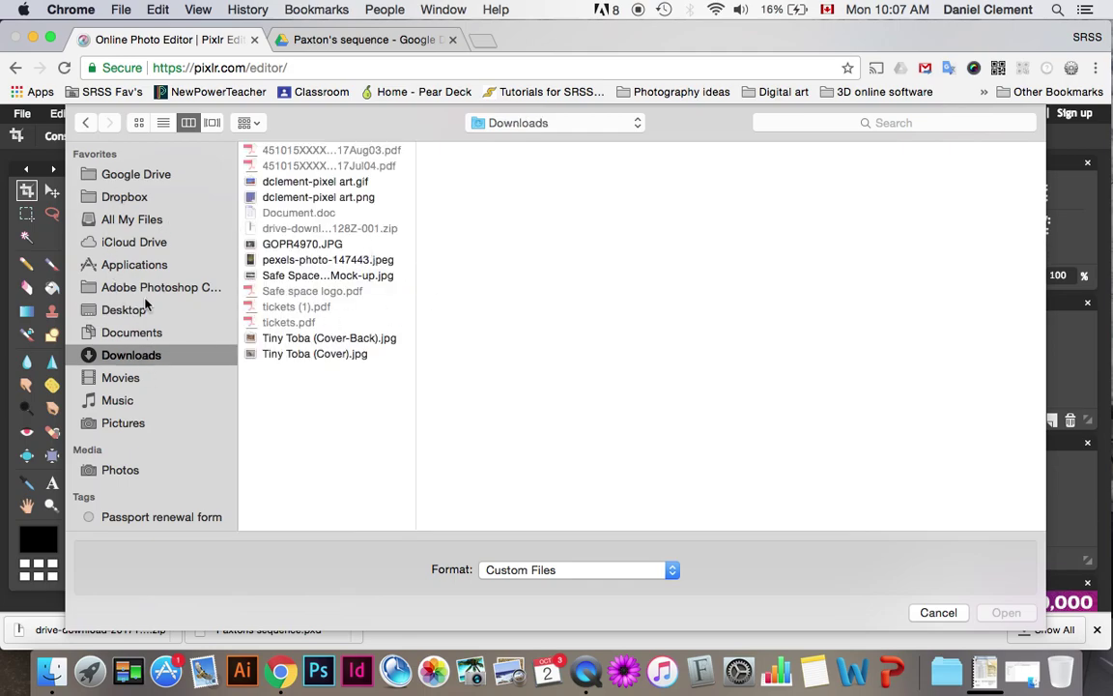
pyautogui.click(135, 311)
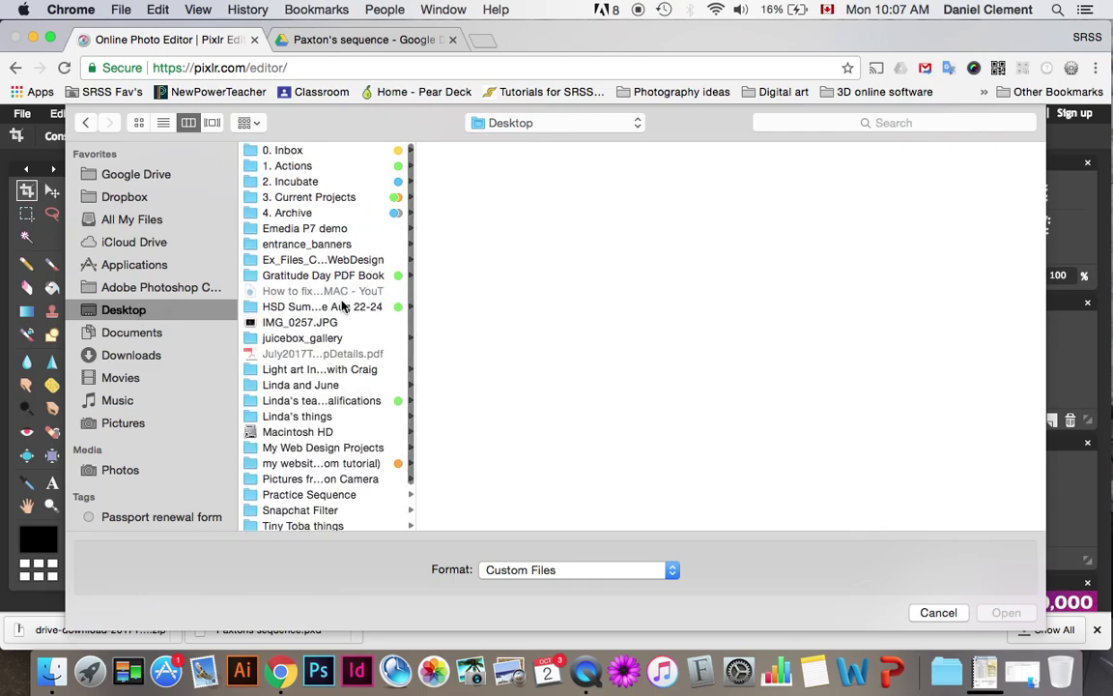
pyautogui.scroll(-3, 325, 367)
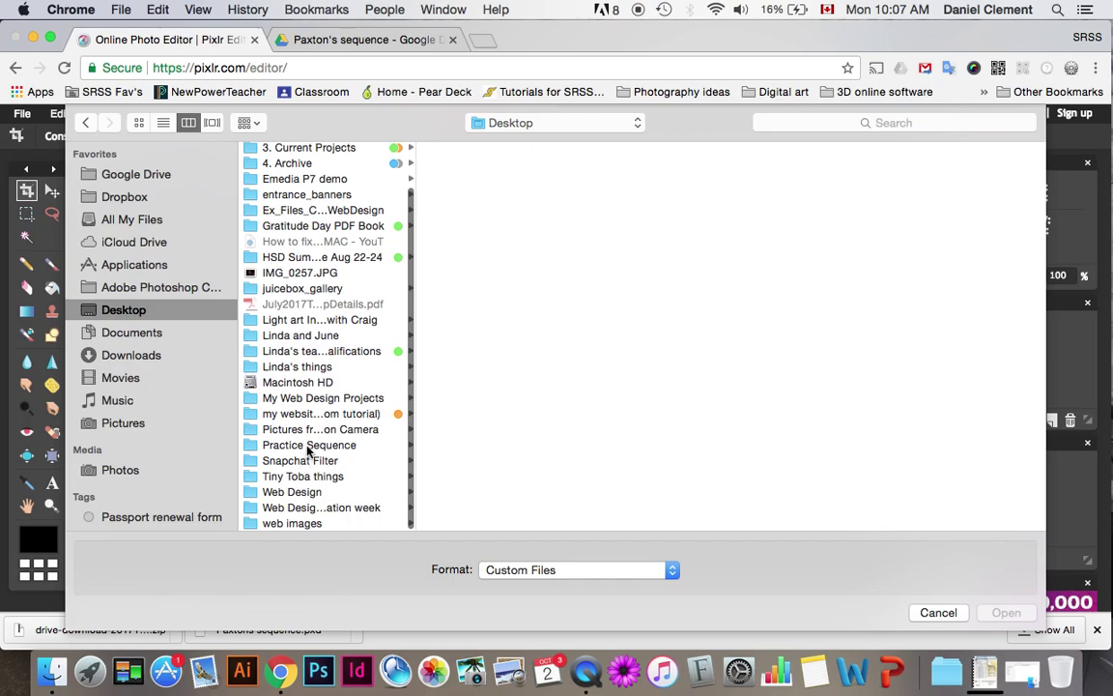
pyautogui.click(300, 445)
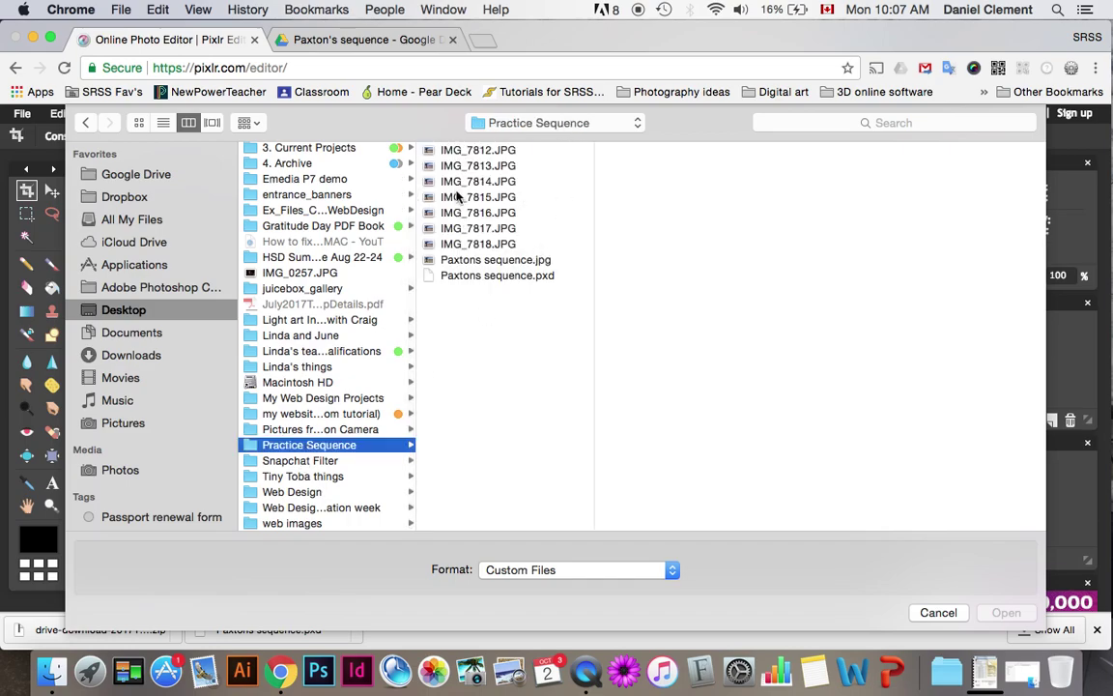
pyautogui.click(469, 152)
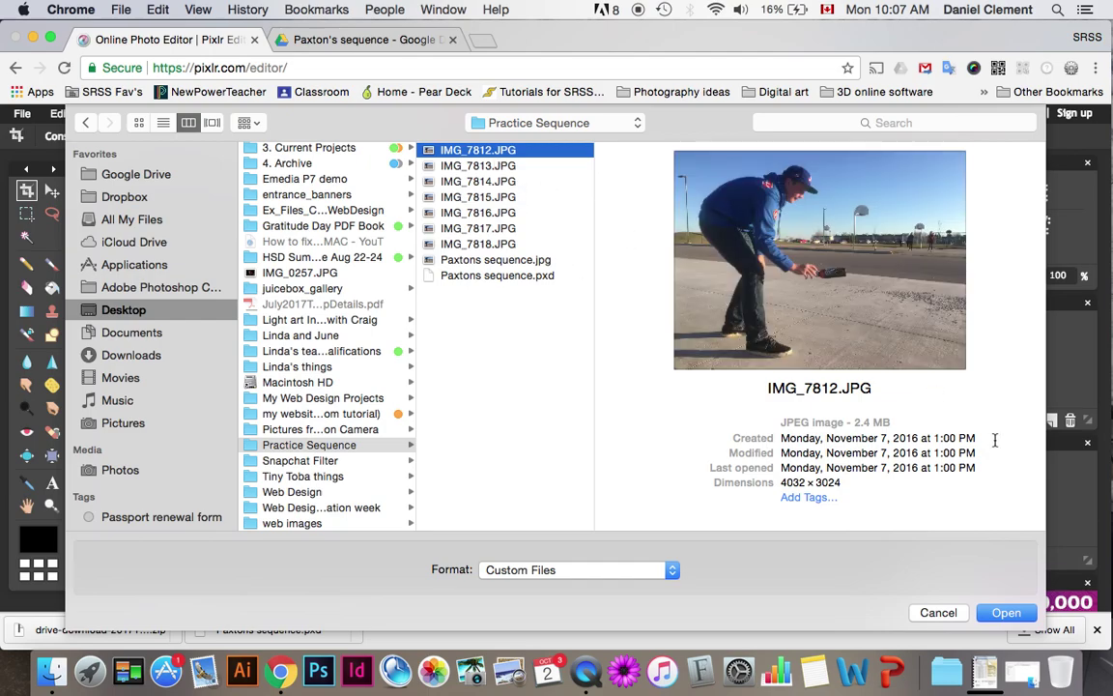
pyautogui.click(1015, 615)
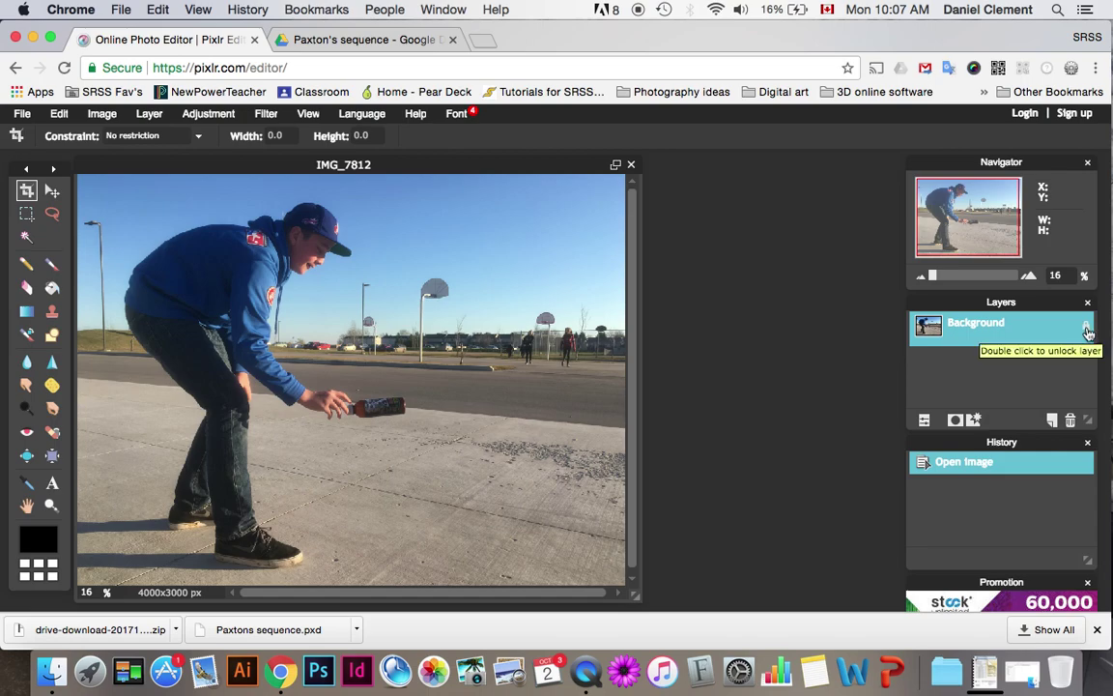
# Unlock the Background layer and rename it 'pic 1'
pyautogui.doubleClick(1087, 330)
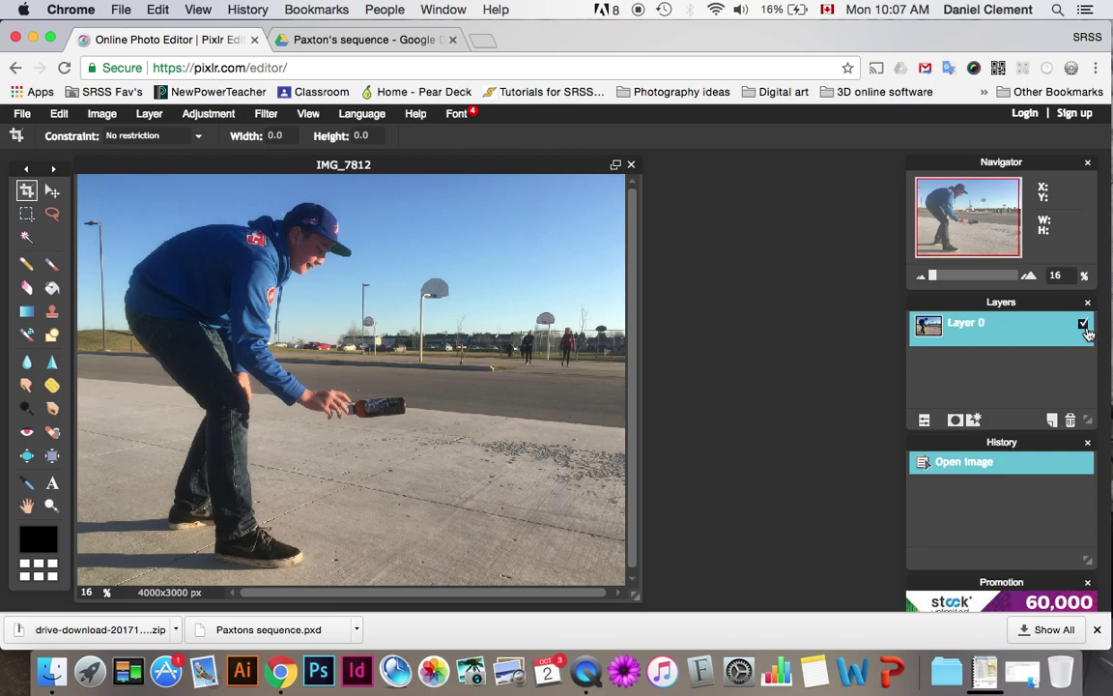
pyautogui.doubleClick(967, 326)
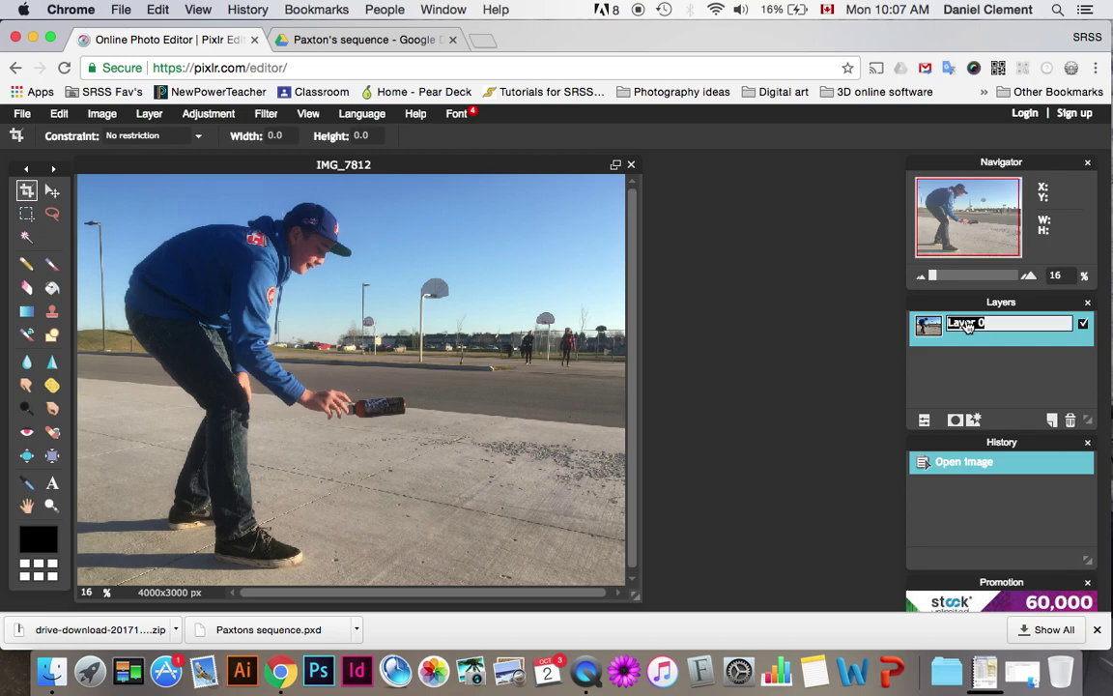
pyautogui.press('BackSpace')
pyautogui.write('pic 1')
pyautogui.click(1022, 345)
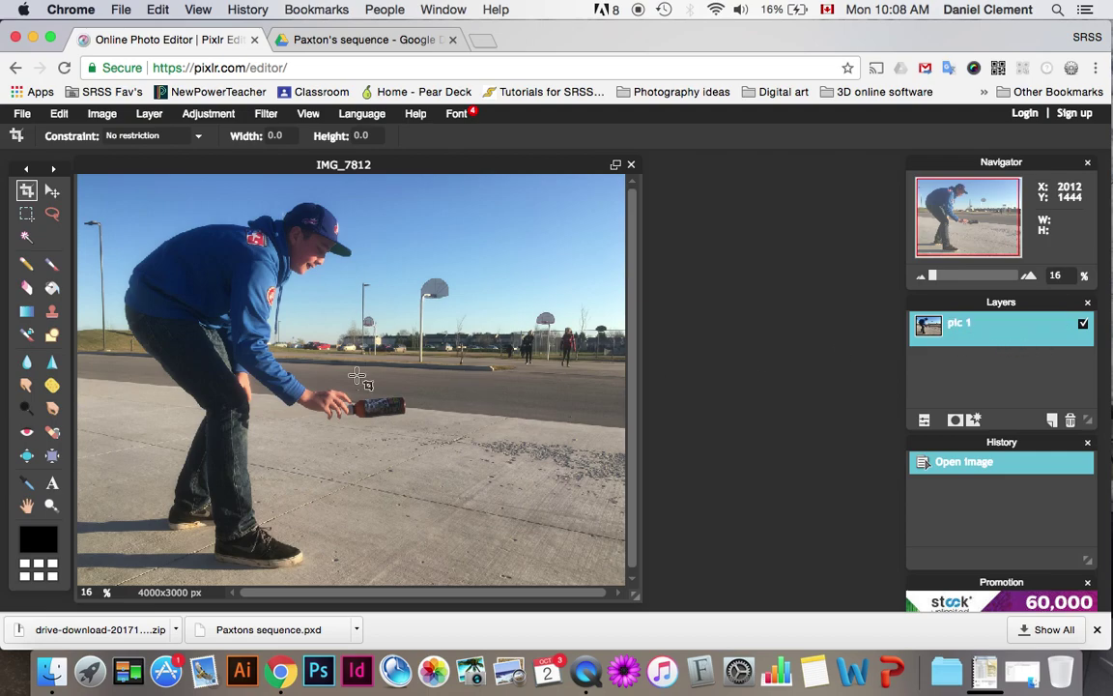
# Open IMG_7813.JPG and drag its layer into the IMG_7812 image above pic 1
pyautogui.click(22, 114)
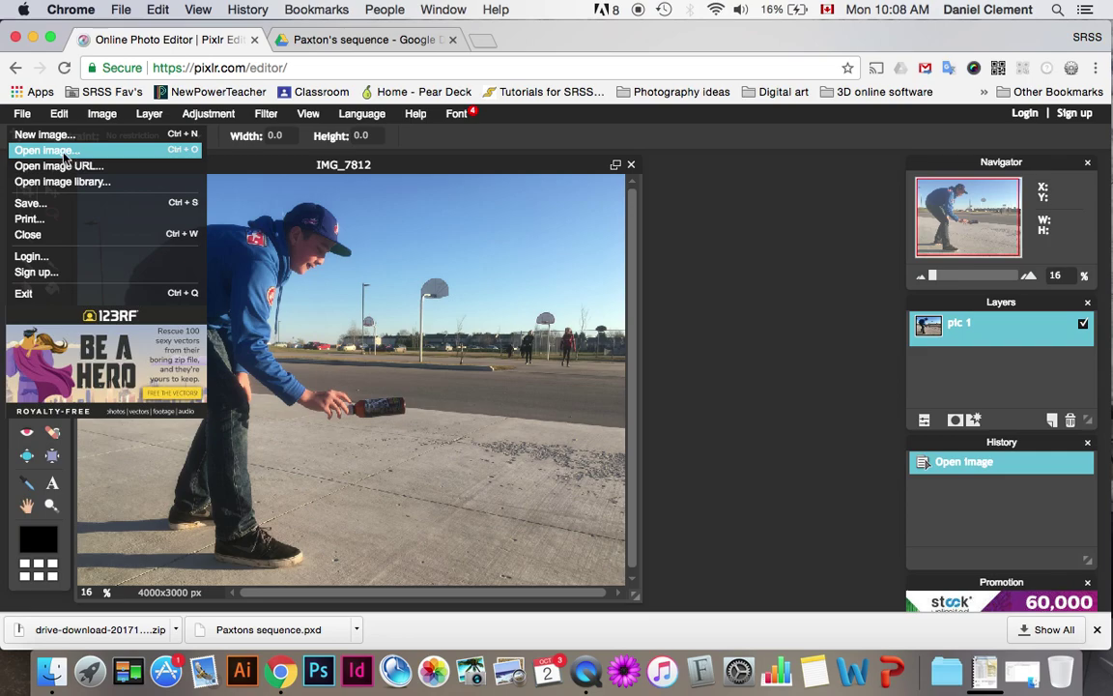
pyautogui.click(63, 152)
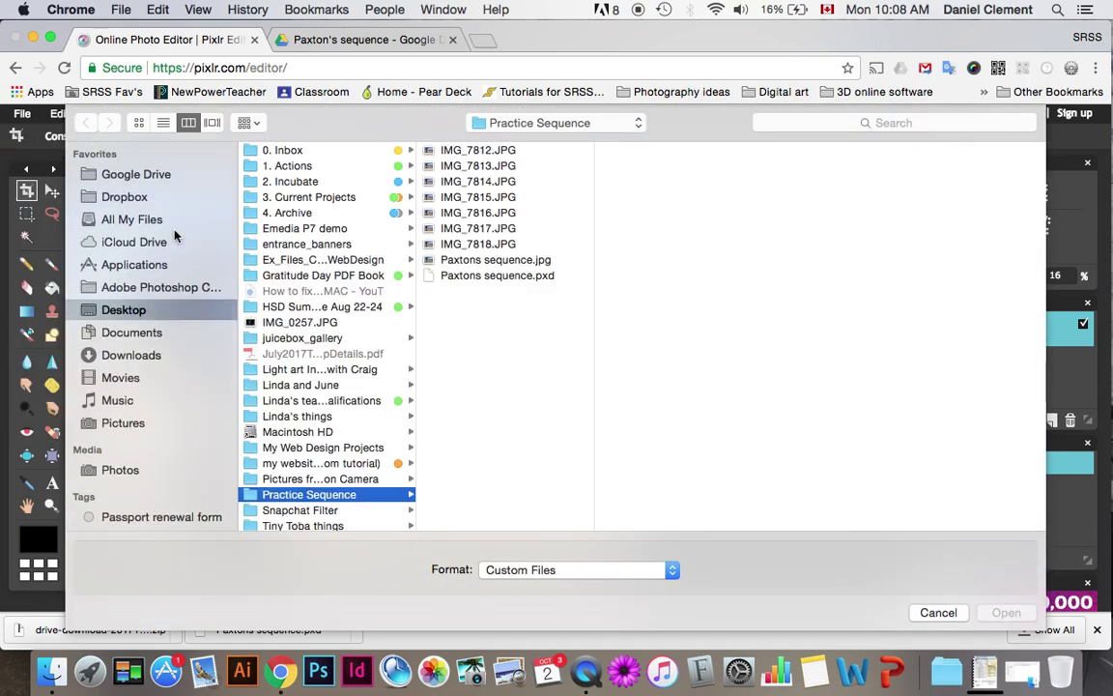
pyautogui.click(499, 166)
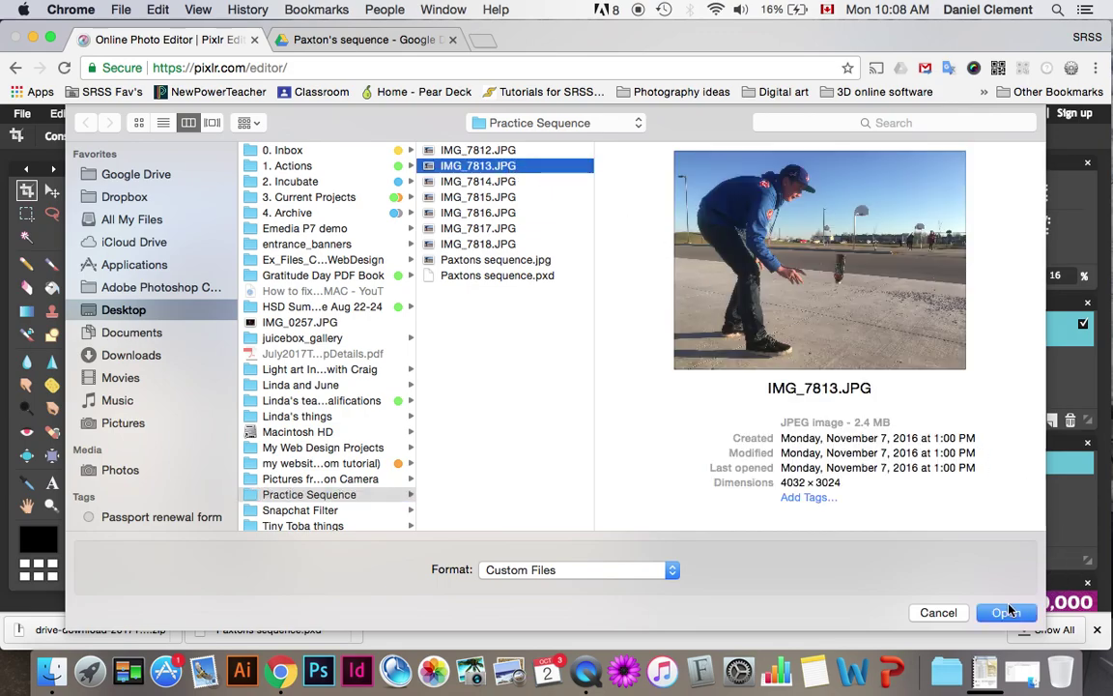
pyautogui.click(1006, 611)
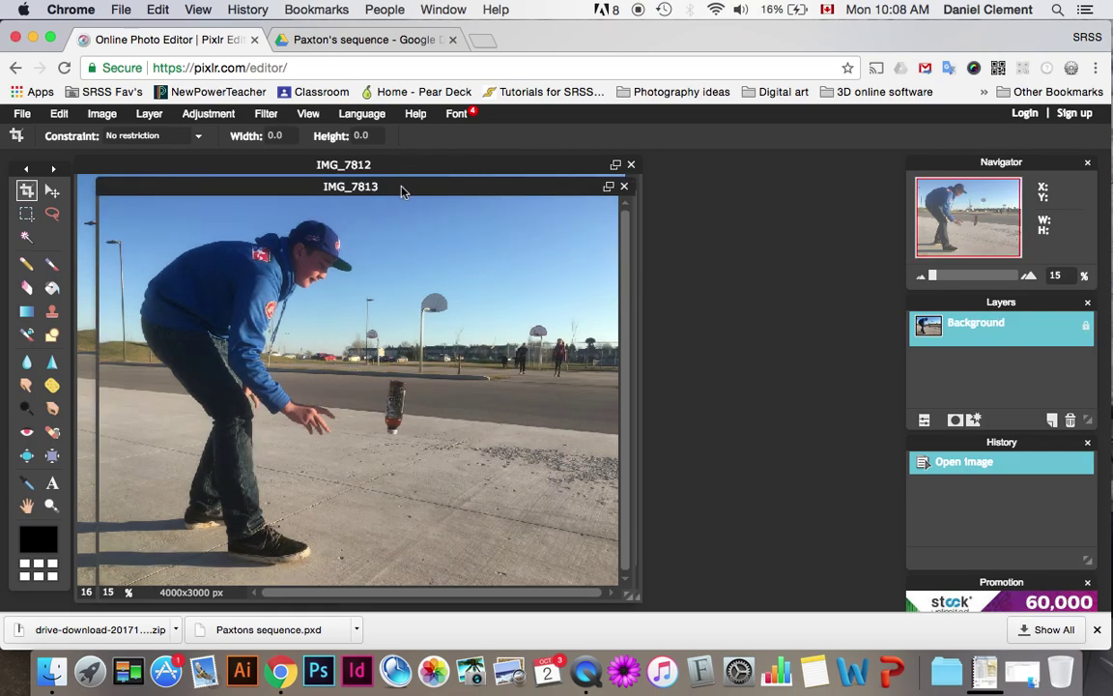
pyautogui.moveTo(402, 191); pyautogui.dragTo(646, 321)
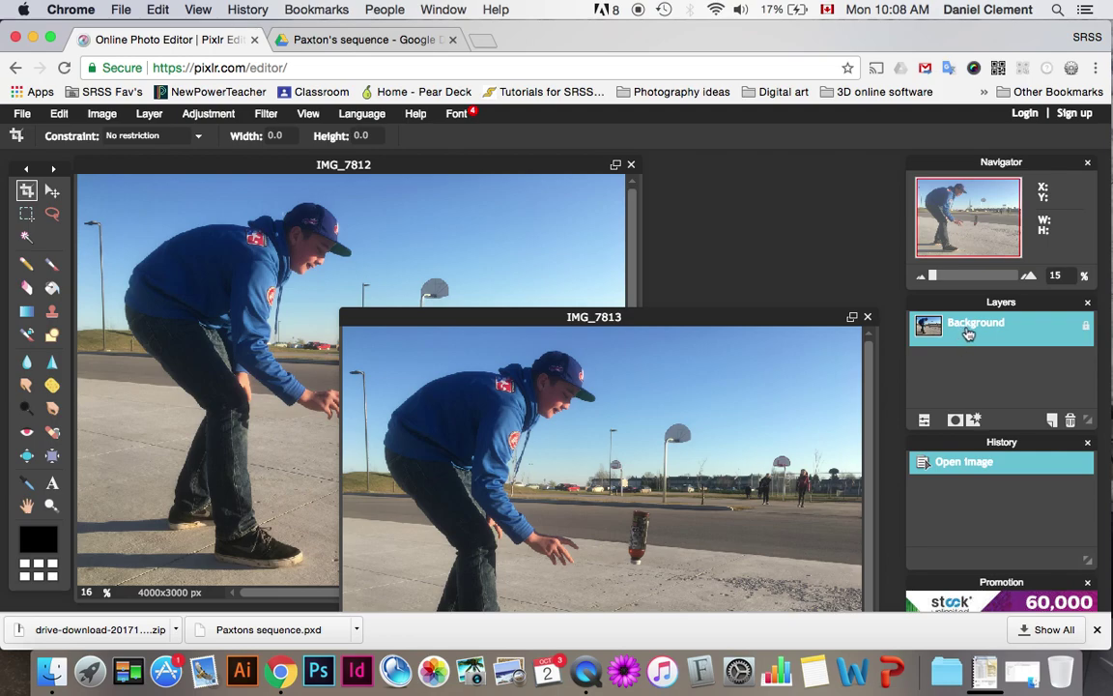
pyautogui.moveTo(969, 334); pyautogui.dragTo(286, 259)
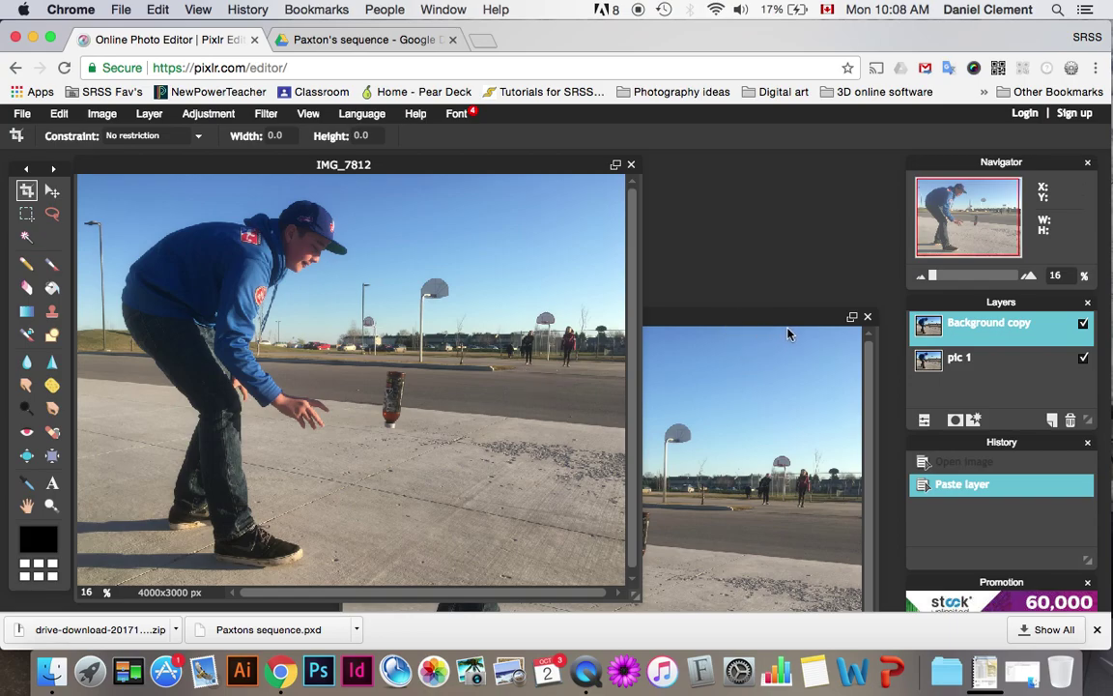
# Close the IMG_7813 window and rename the Background copy layer to 'pic 2'
pyautogui.click(868, 318)
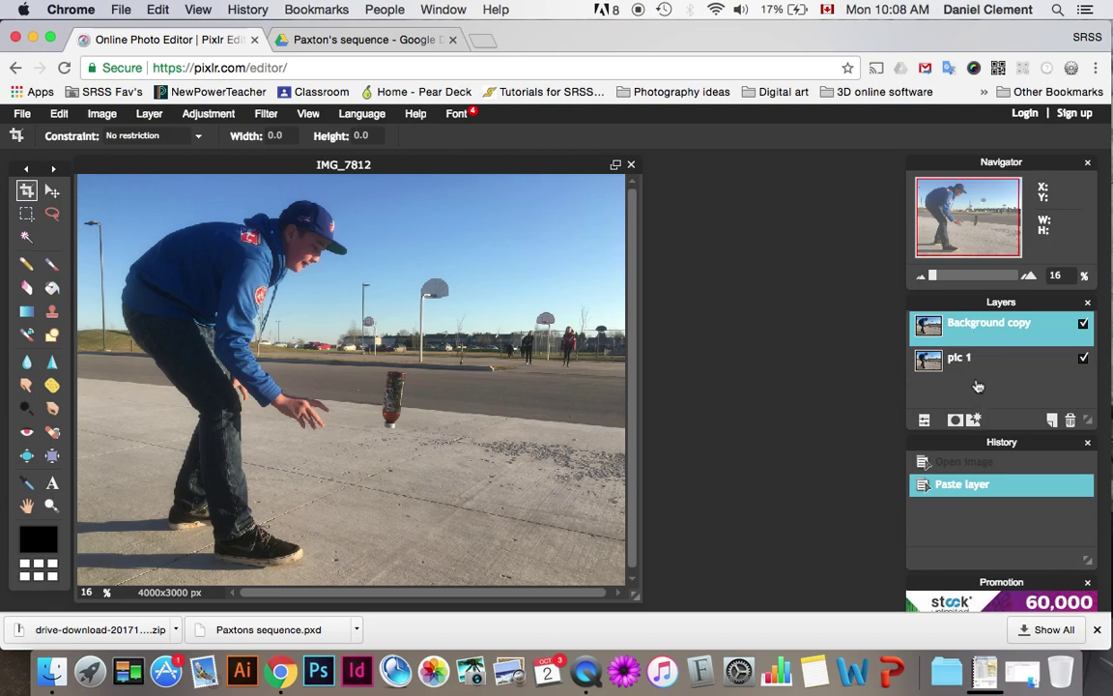
pyautogui.doubleClick(983, 330)
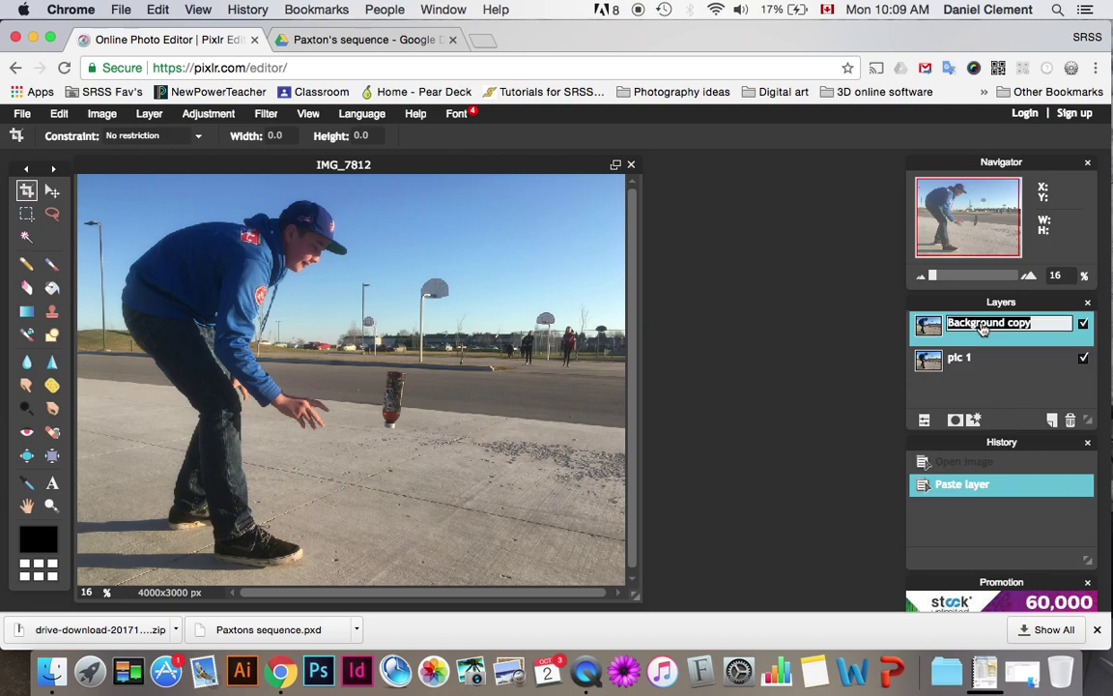
pyautogui.press('BackSpace')
pyautogui.write('pic 2')
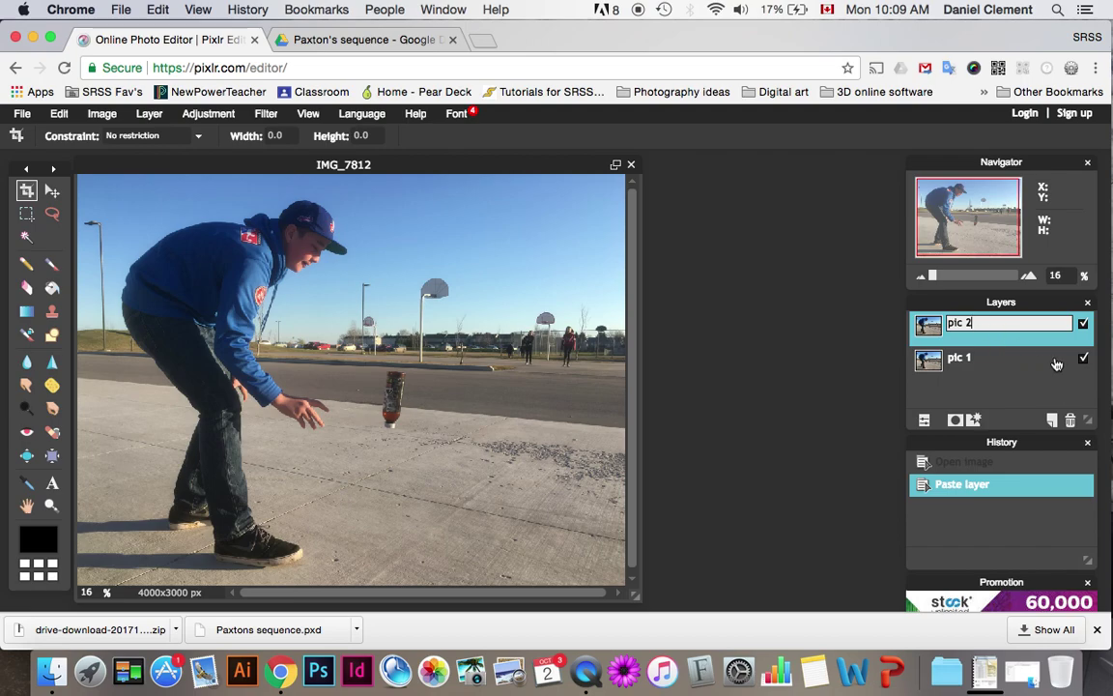
pyautogui.press('Return')
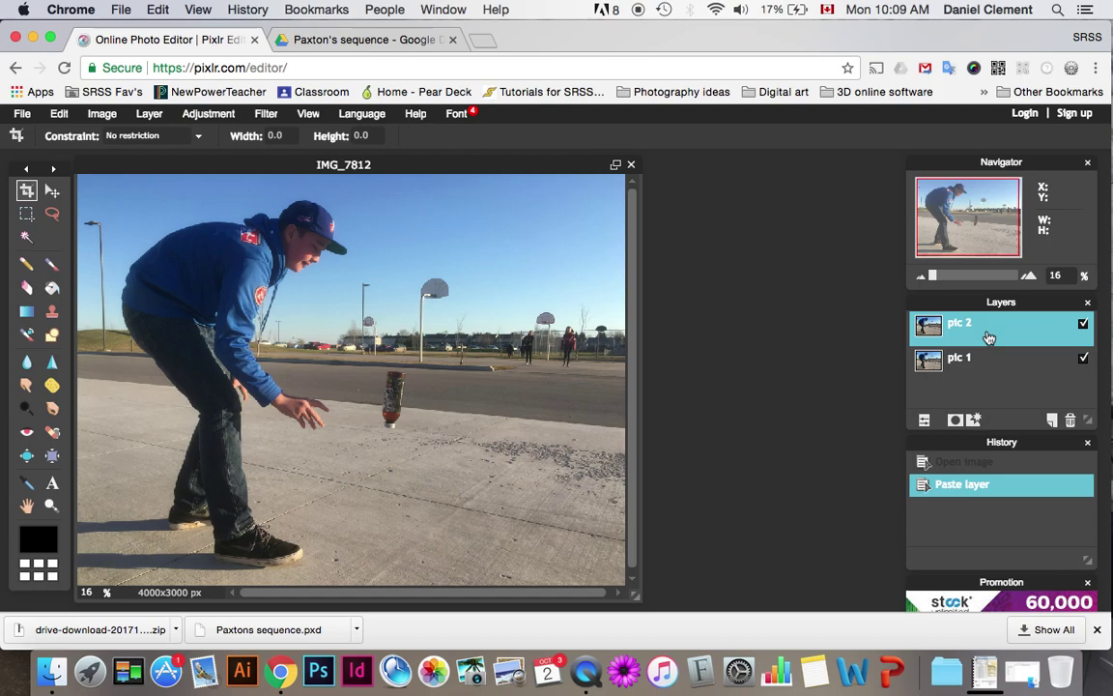
# Toggle pic 2's visibility a few times to compare it with pic 1, leaving it visible
pyautogui.click(1084, 330)
pyautogui.click(1084, 330)
pyautogui.click(1085, 329)
pyautogui.click(1084, 330)
pyautogui.click(1085, 330)
pyautogui.click(1084, 329)
# Add a layer mask to pic 2 and make the mask the active target
pyautogui.click(954, 422)
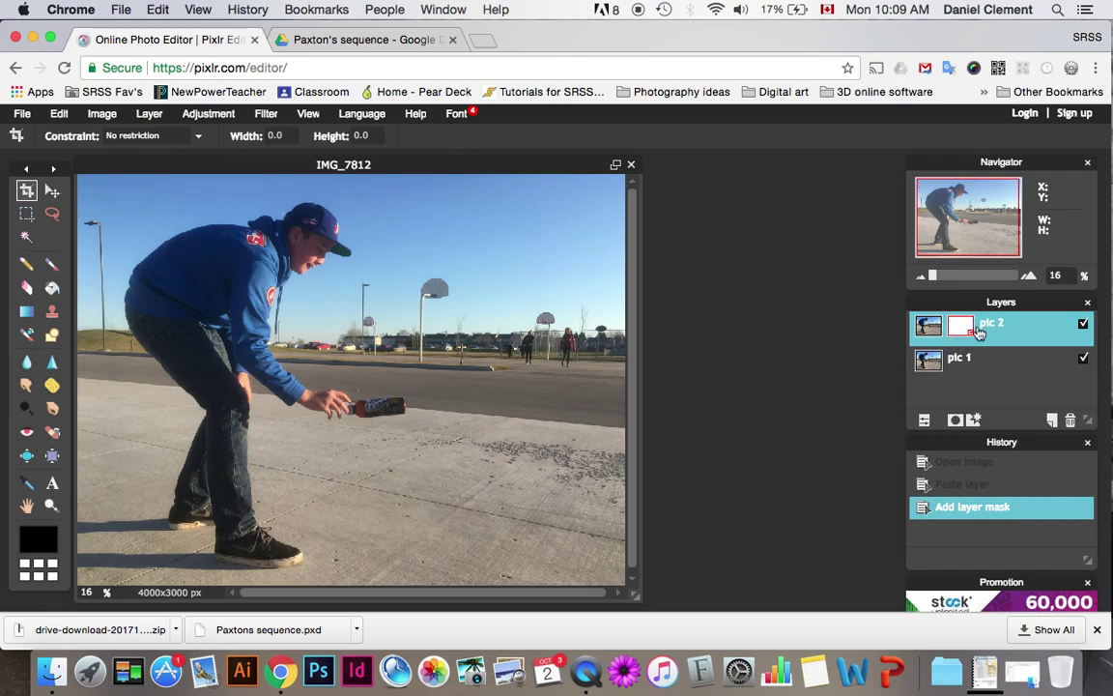
pyautogui.click(932, 331)
pyautogui.click(965, 328)
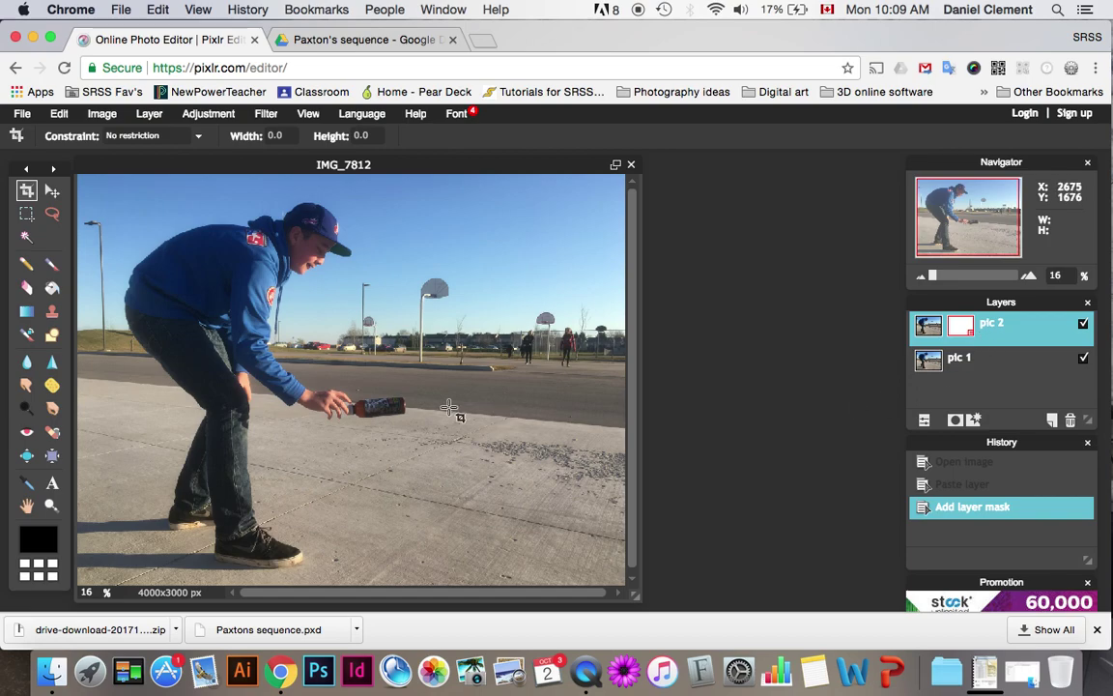
# Choose the Brush tool with the soft 200-pixel preset
pyautogui.click(52, 266)
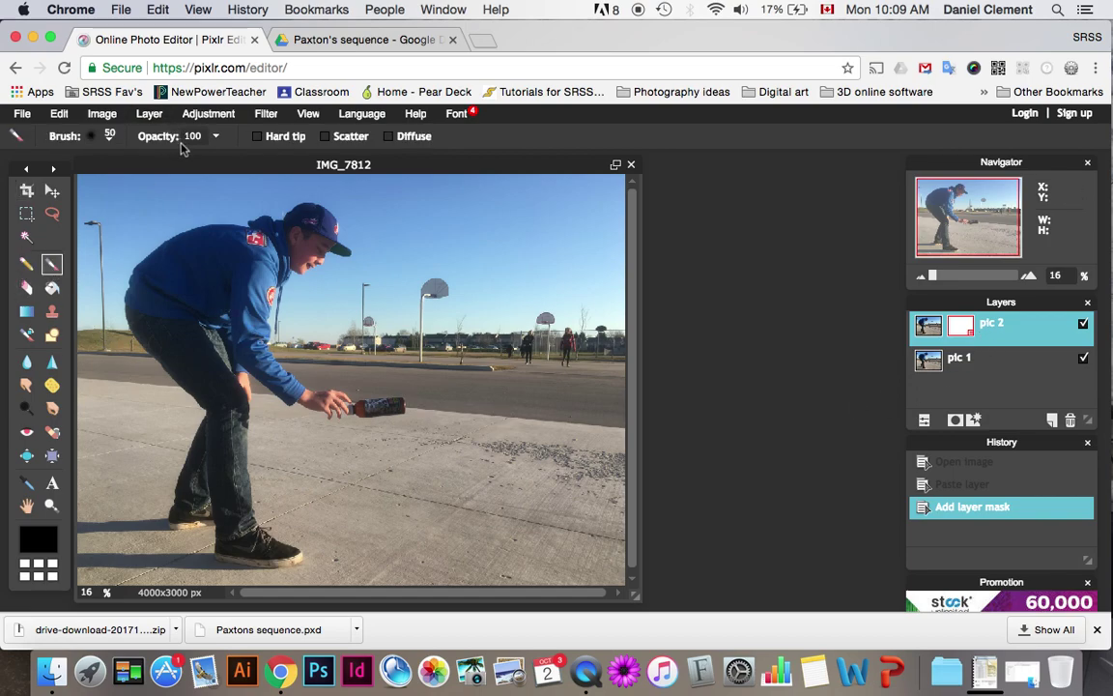
pyautogui.click(106, 138)
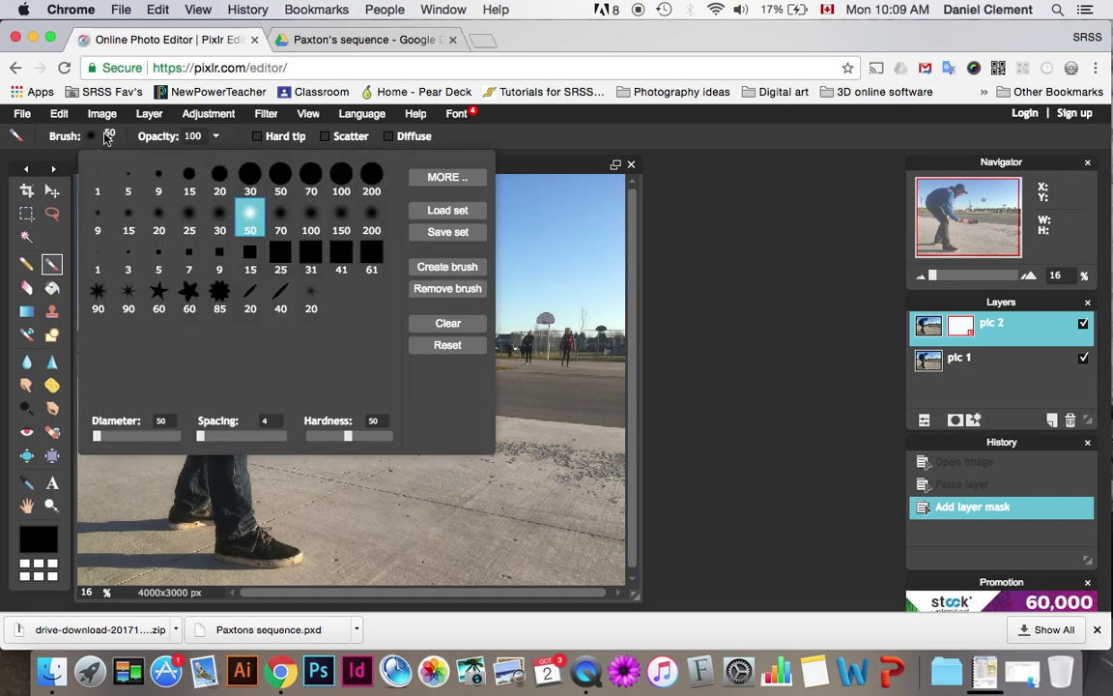
pyautogui.click(372, 221)
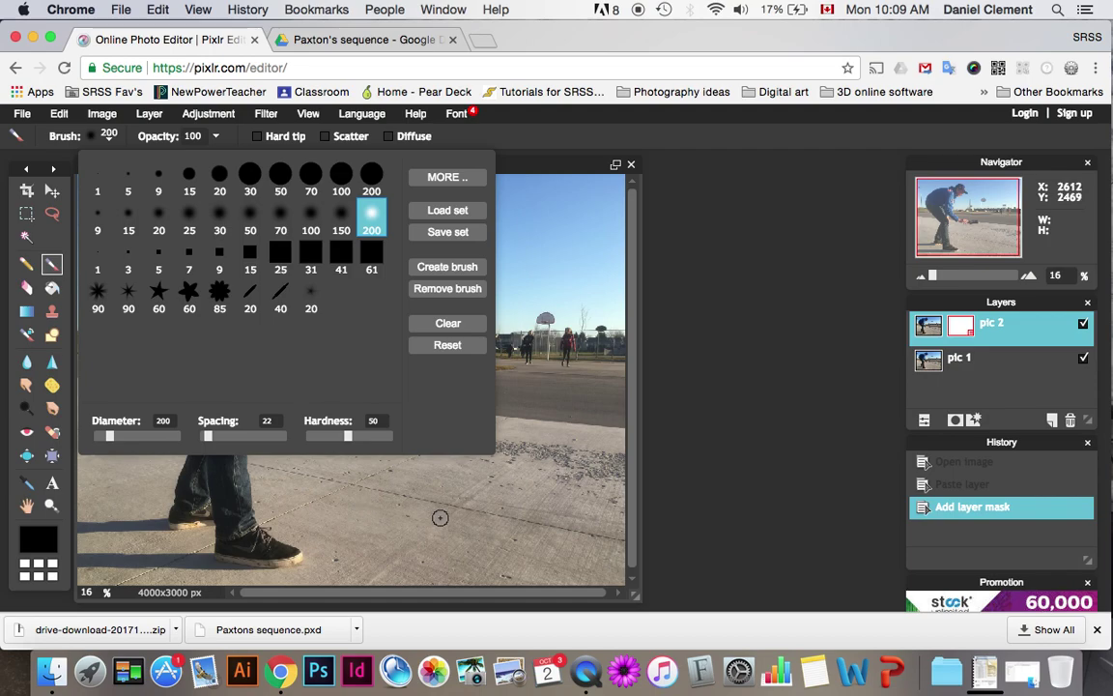
pyautogui.click(528, 166)
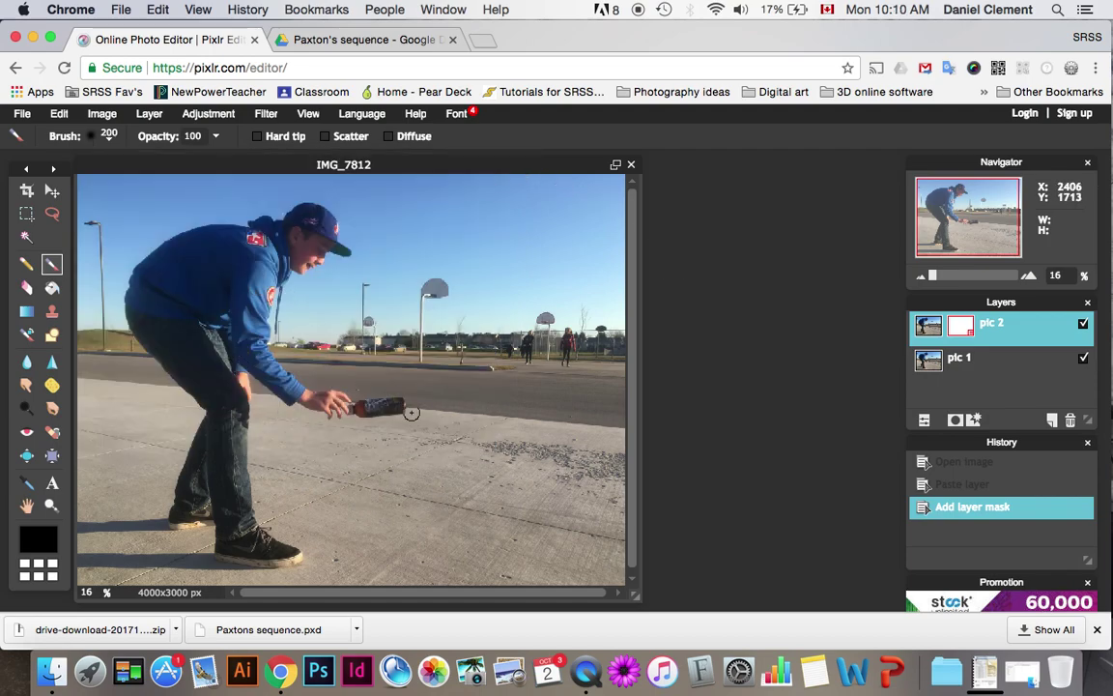
# Brush black on pic 2's mask to reveal pic 1's upright bottle beside the held one
pyautogui.moveTo(393, 429)
pyautogui.mouseDown()
pyautogui.moveTo(461, 420)
pyautogui.moveTo(450, 408)
pyautogui.moveTo(393, 421)
pyautogui.moveTo(423, 408)
pyautogui.moveTo(404, 388)
pyautogui.moveTo(391, 393)
pyautogui.moveTo(396, 417)
pyautogui.moveTo(396, 386)
pyautogui.moveTo(411, 409)
pyautogui.moveTo(426, 402)
pyautogui.moveTo(393, 378)
pyautogui.moveTo(387, 426)
pyautogui.moveTo(386, 374)
pyautogui.moveTo(403, 375)
pyautogui.moveTo(393, 423)
pyautogui.mouseUp()
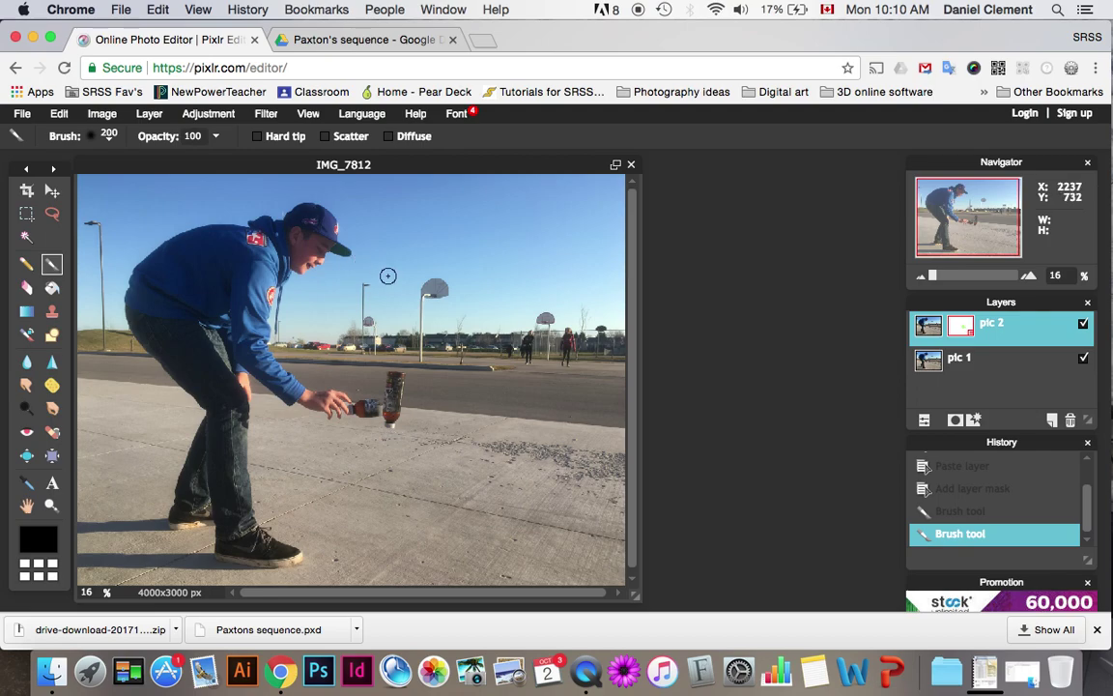
# Zoom in, erase along the upright bottle's base and right edge, then fit the photo to view
pyautogui.press('alt')
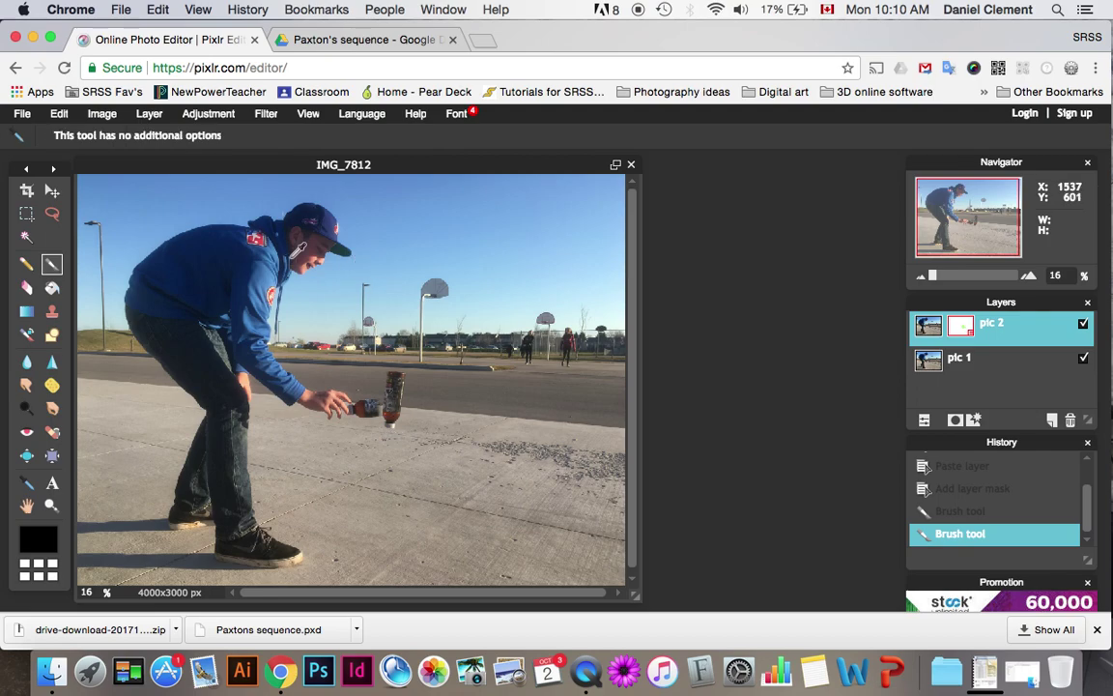
pyautogui.scroll(3, 293, 219)
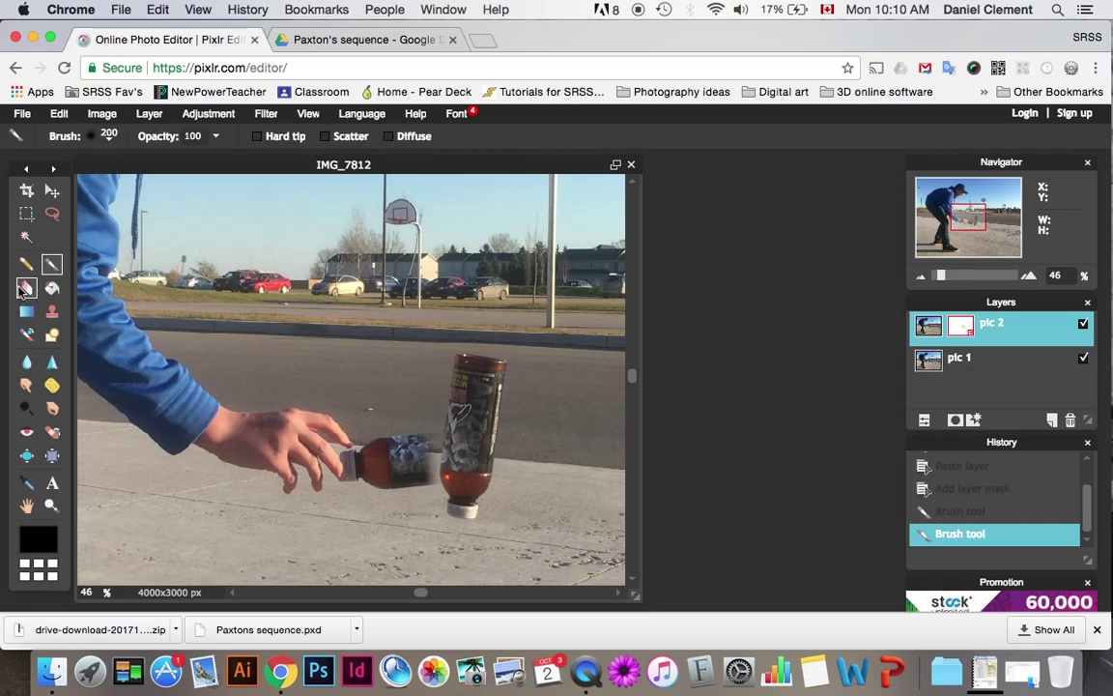
pyautogui.click(21, 289)
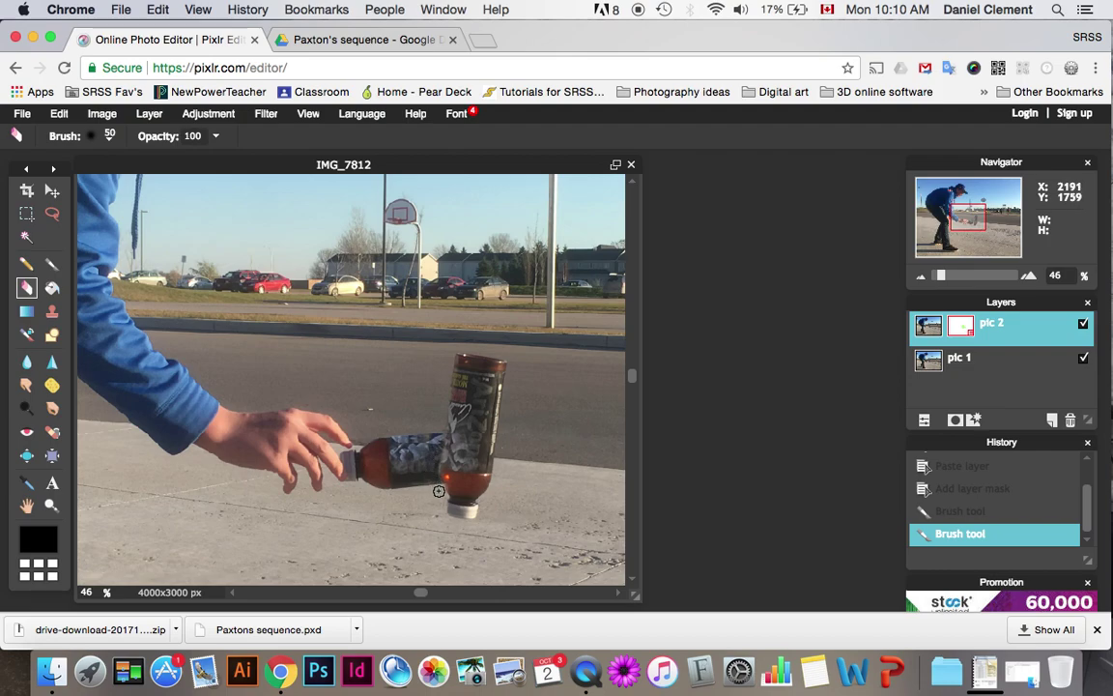
pyautogui.click(437, 484)
pyautogui.moveTo(497, 478)
pyautogui.mouseDown()
pyautogui.moveTo(498, 443)
pyautogui.moveTo(510, 454)
pyautogui.moveTo(503, 474)
pyautogui.mouseUp()
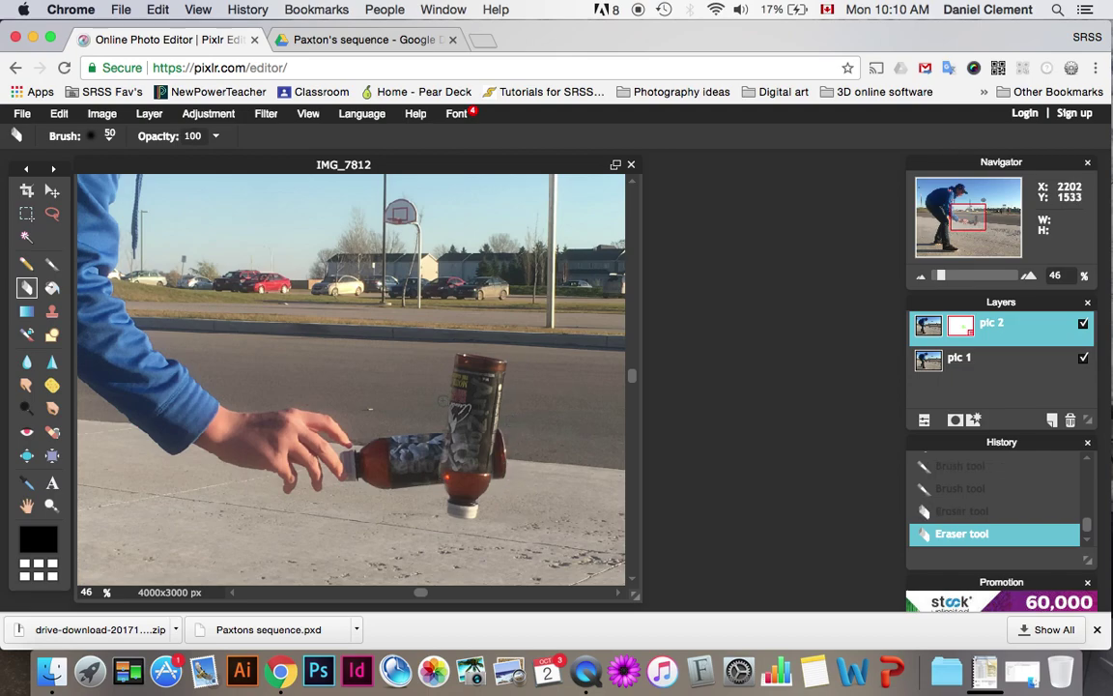
pyautogui.hotkey('ctrl', '0')
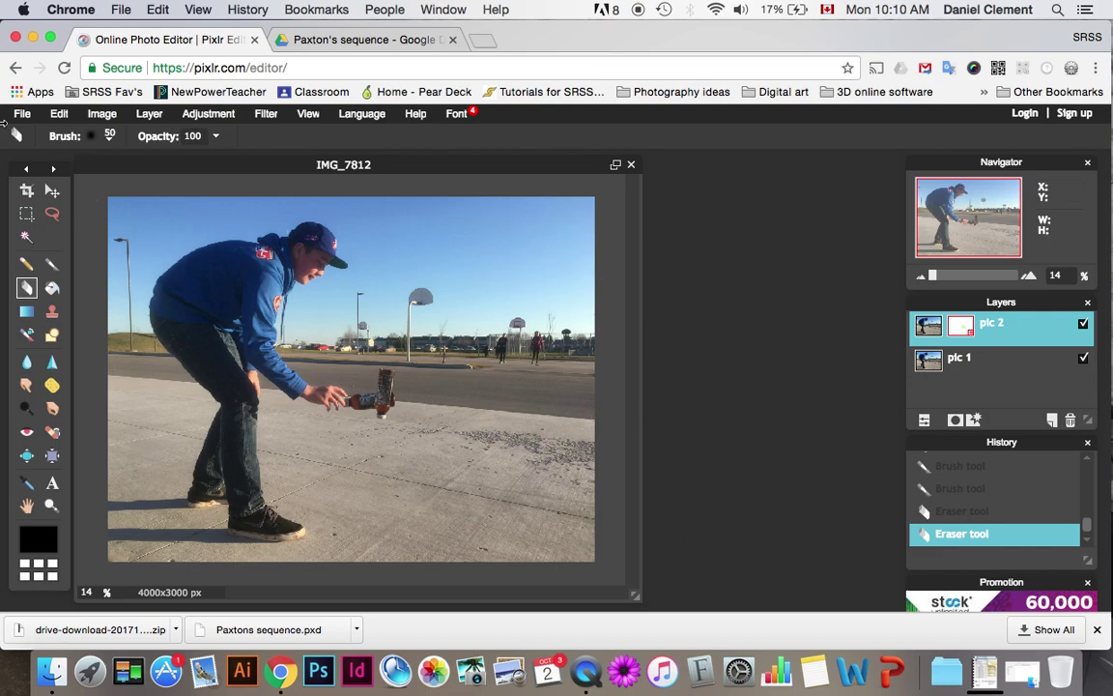
# Save the image as a layered PXD file, clearing the old IMG_7812 name
pyautogui.click(20, 114)
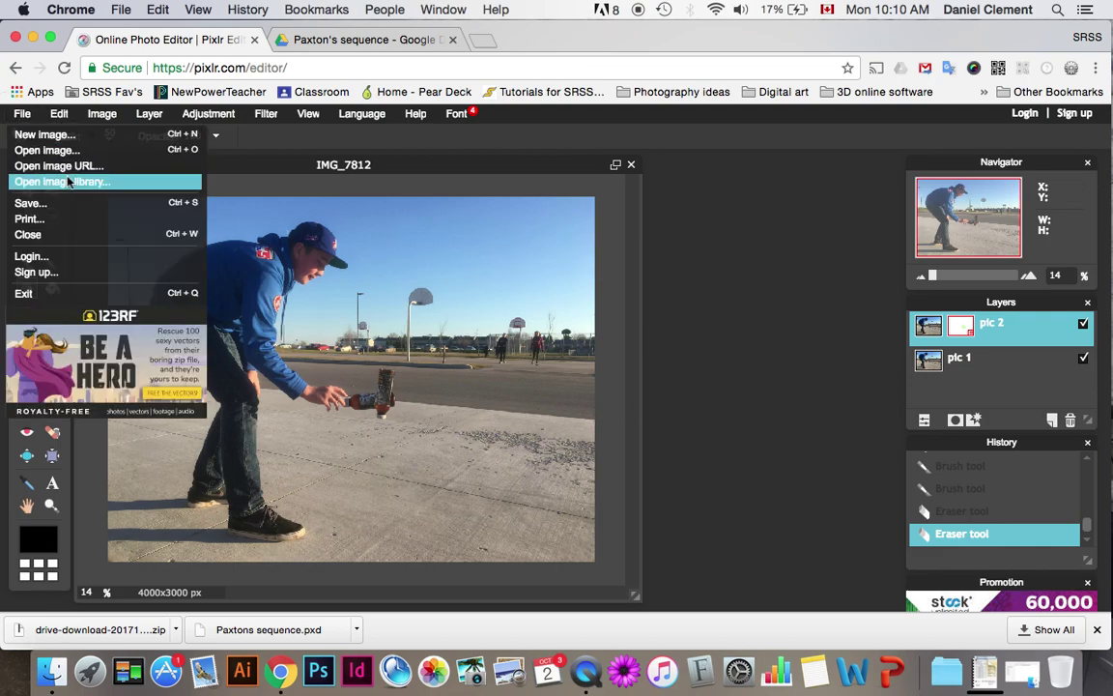
pyautogui.click(69, 211)
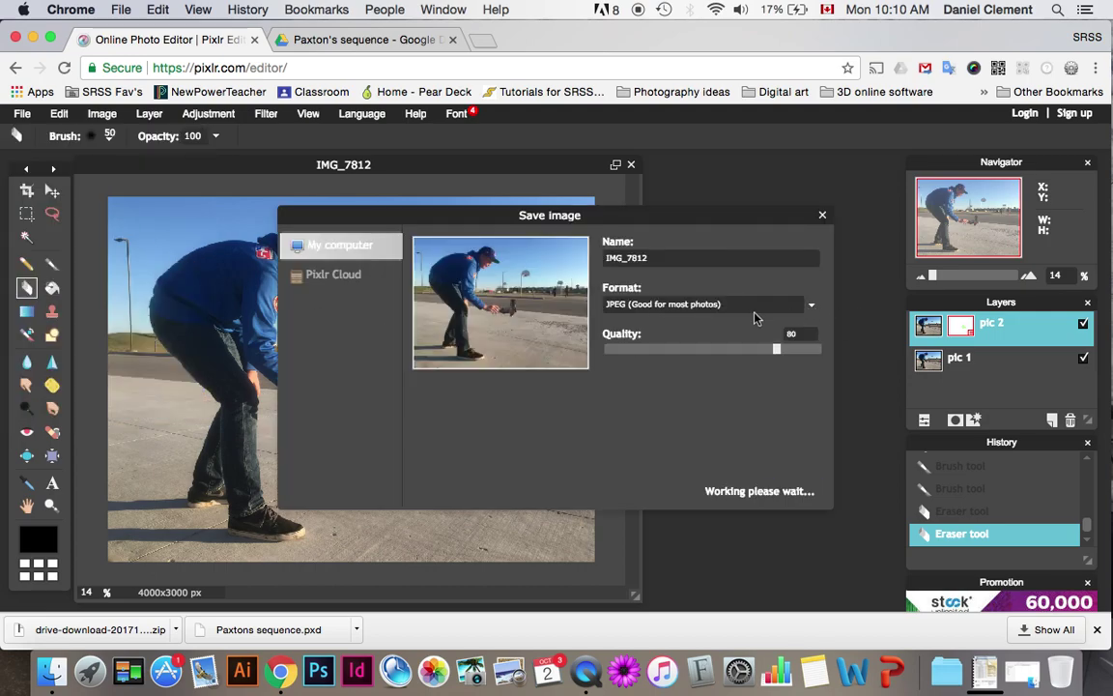
pyautogui.click(812, 305)
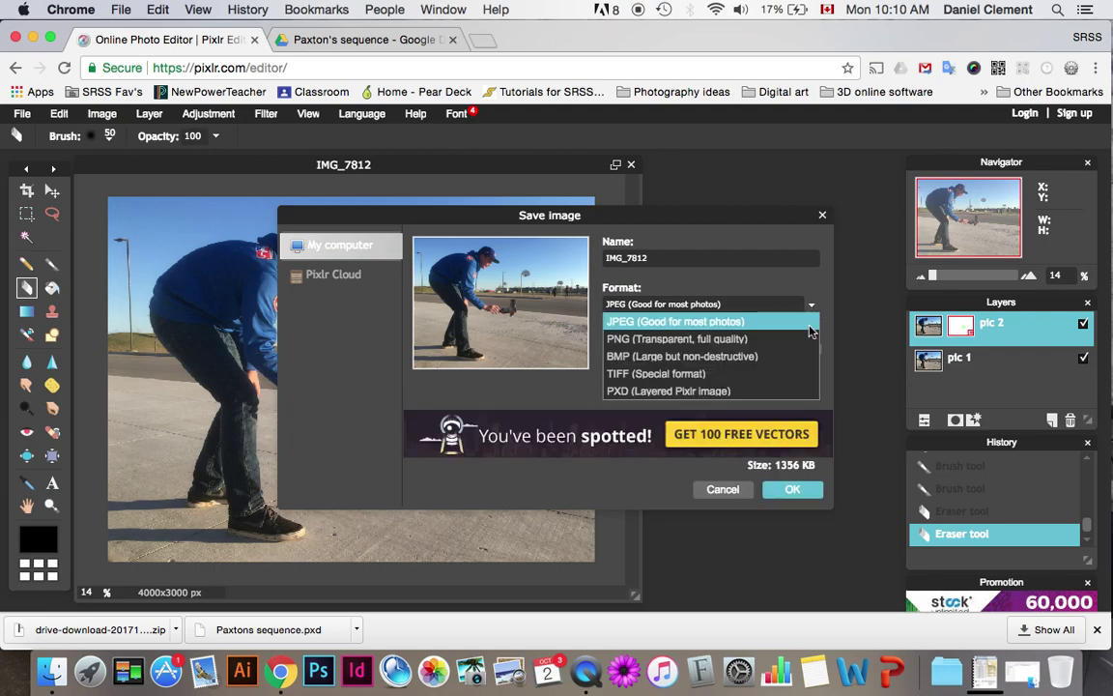
pyautogui.click(712, 392)
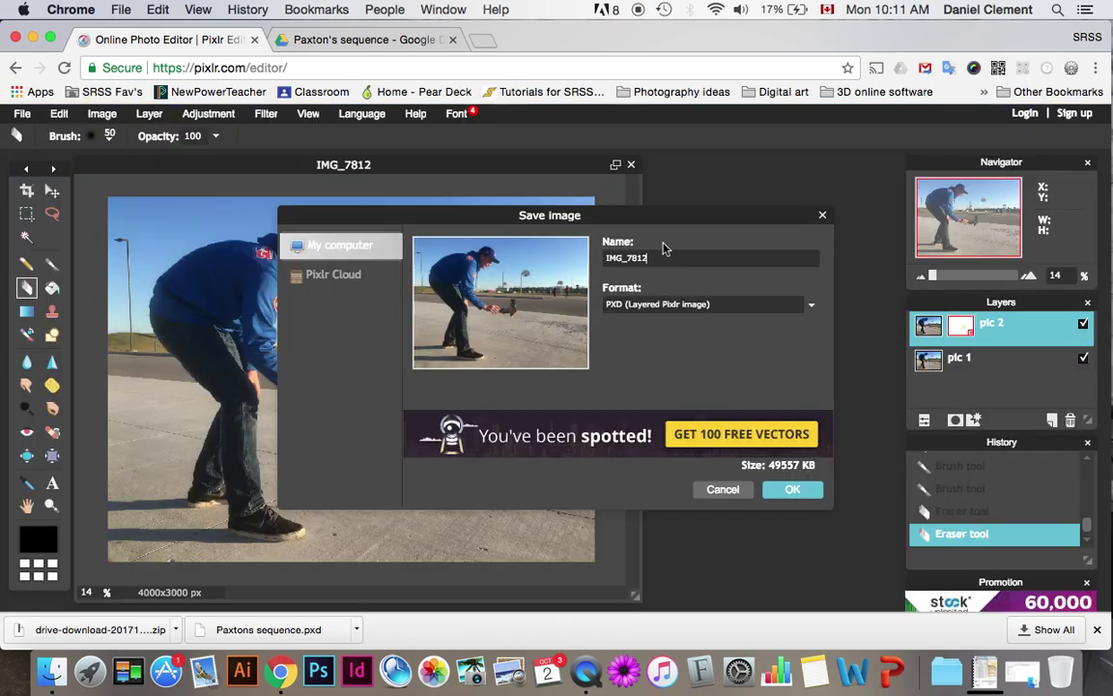
pyautogui.moveTo(658, 258); pyautogui.dragTo(570, 256)
pyautogui.press('BackSpace')
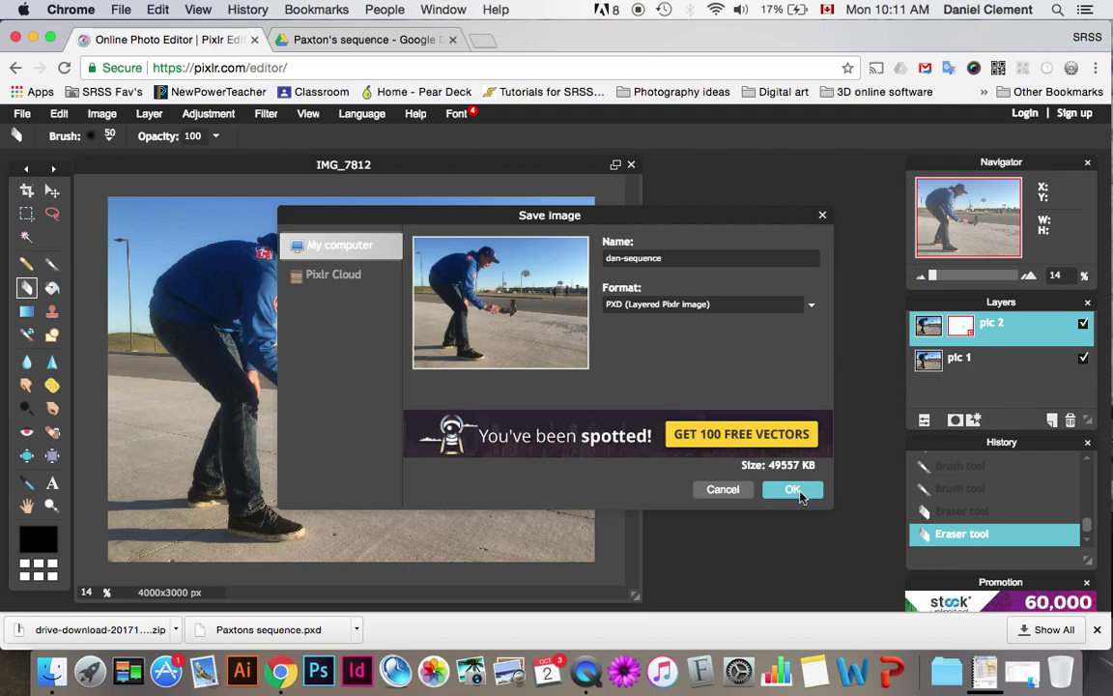
pyautogui.click(795, 491)
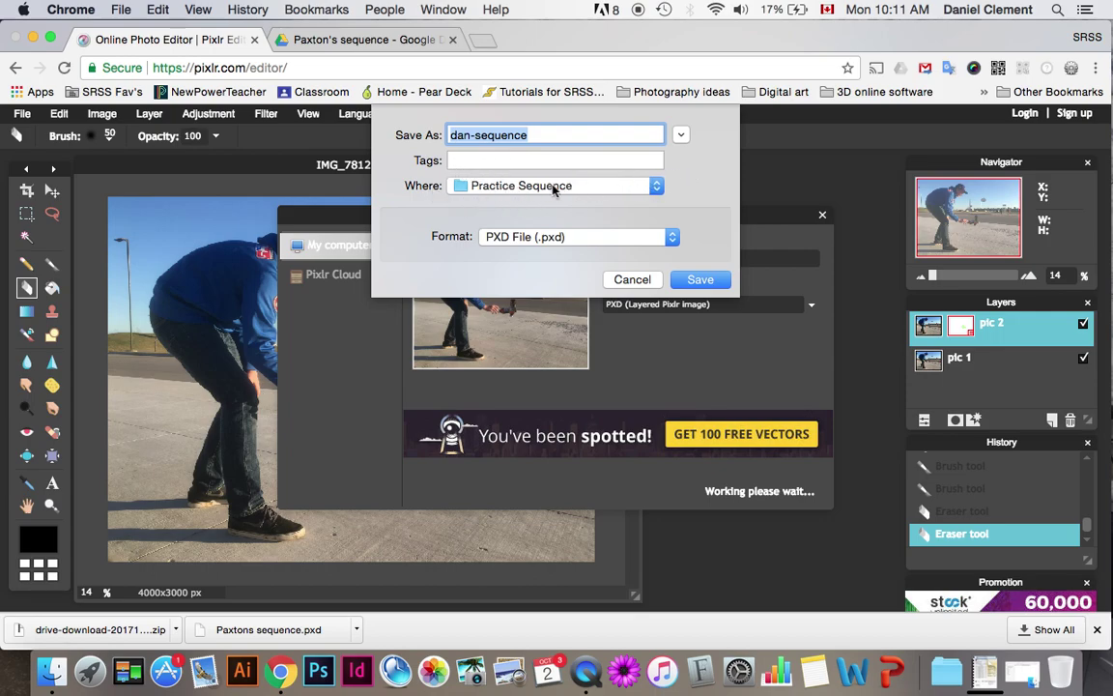
# Save the layered PXD as dan-sequence in the Practice Sequence folder
pyautogui.click(704, 280)
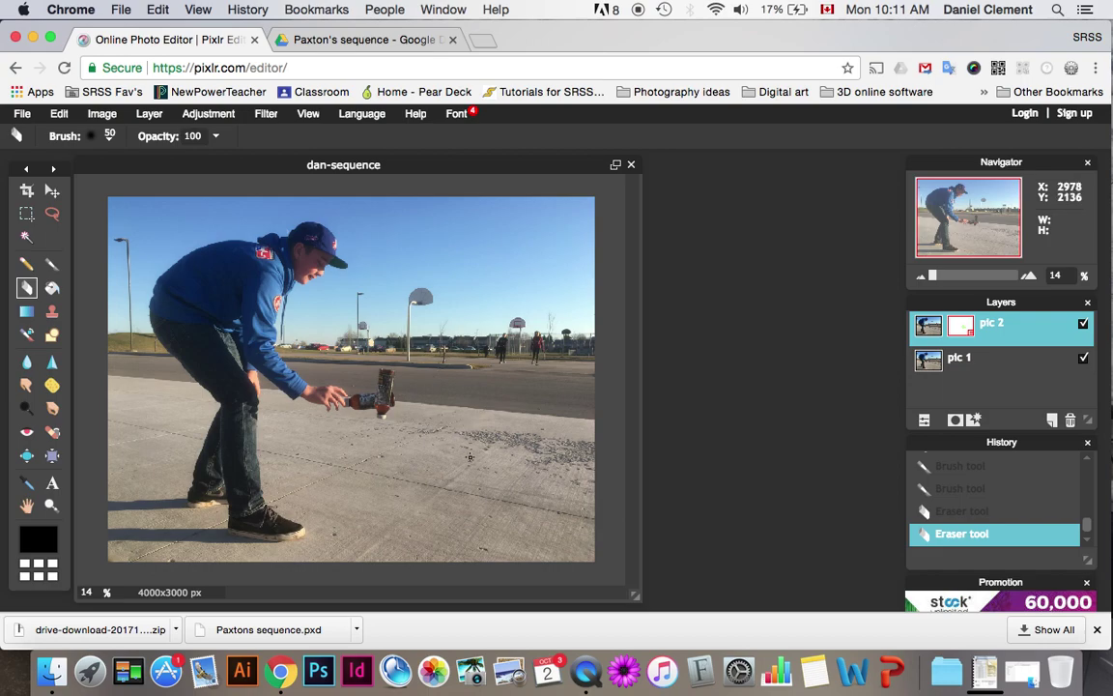
pyautogui.click(20, 115)
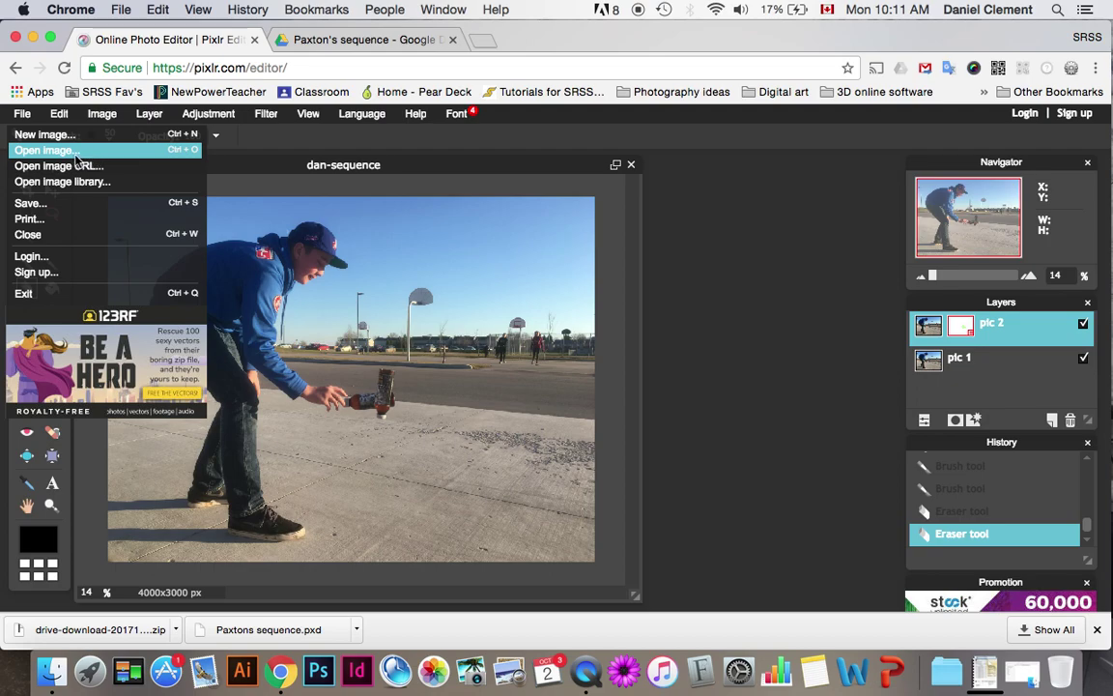
# Open the finished Paxtons sequence PXD from the Practice Sequence folder
pyautogui.click(76, 152)
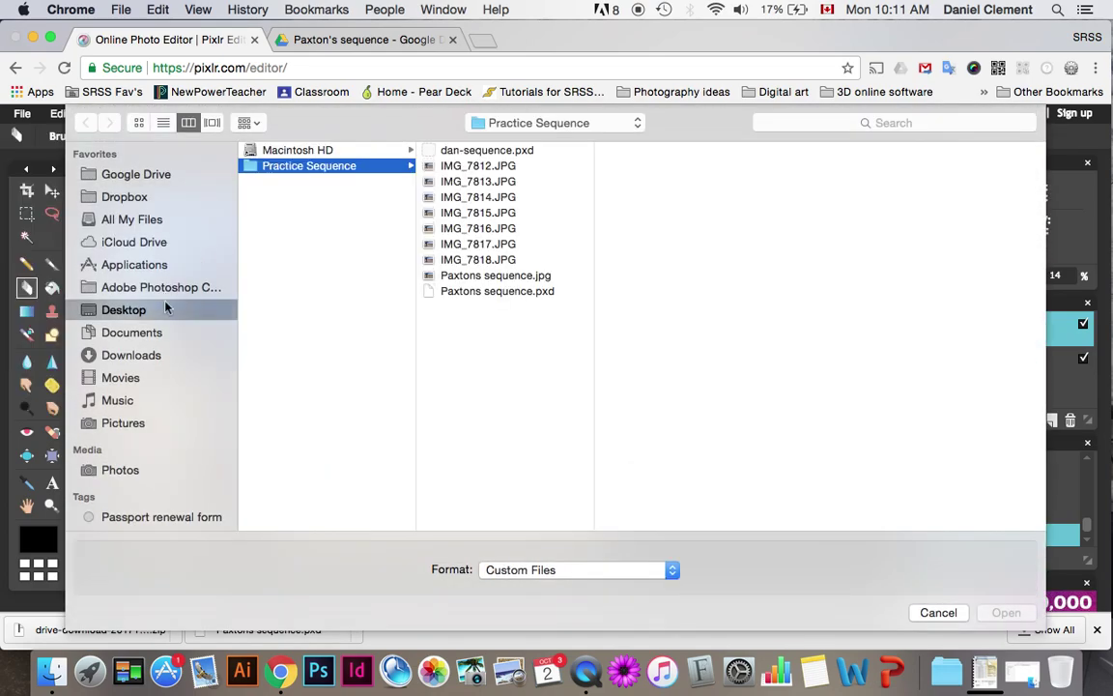
pyautogui.click(516, 293)
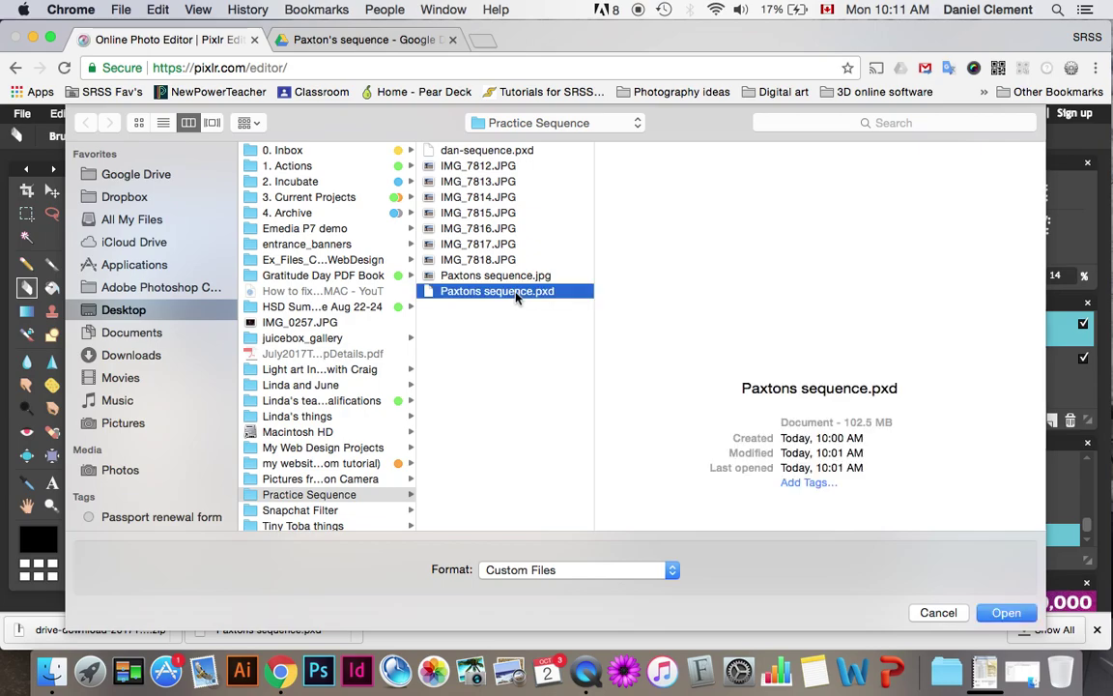
pyautogui.click(1015, 612)
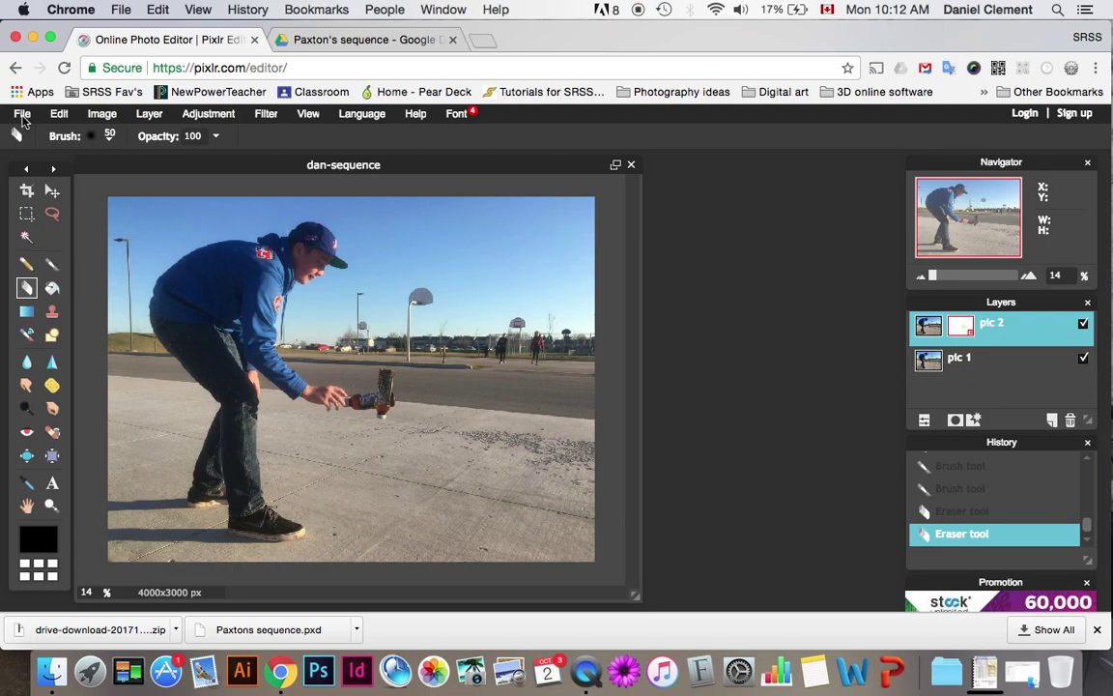
# Move the dan-sequence window aside so both documents are visible
pyautogui.click(21, 115)
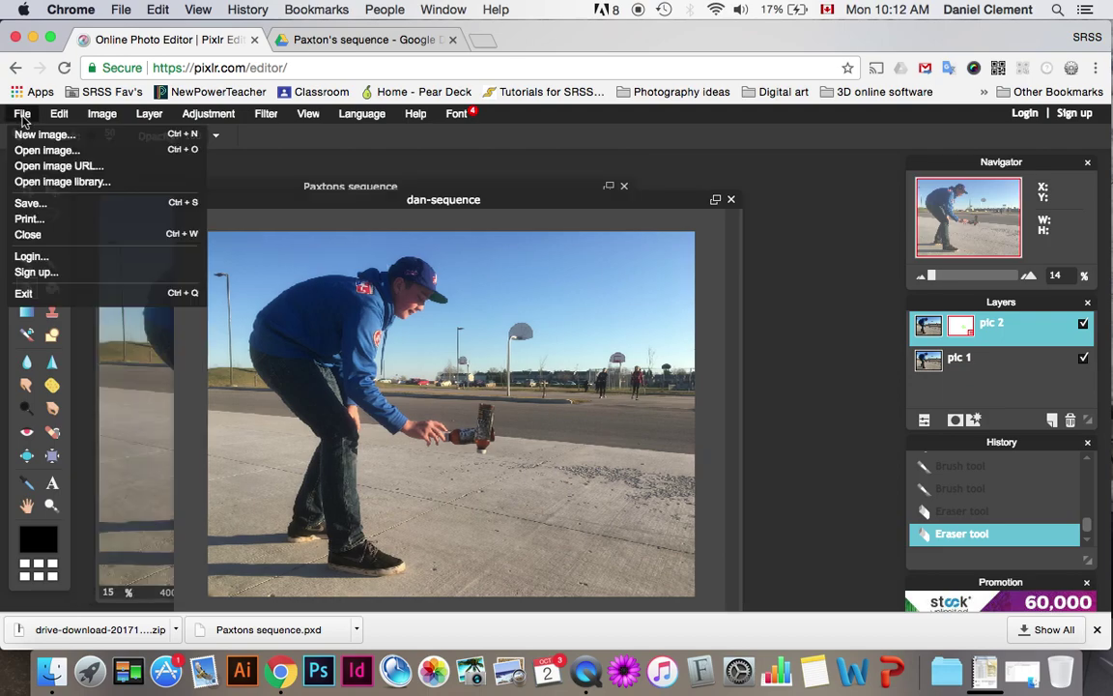
pyautogui.click(601, 205)
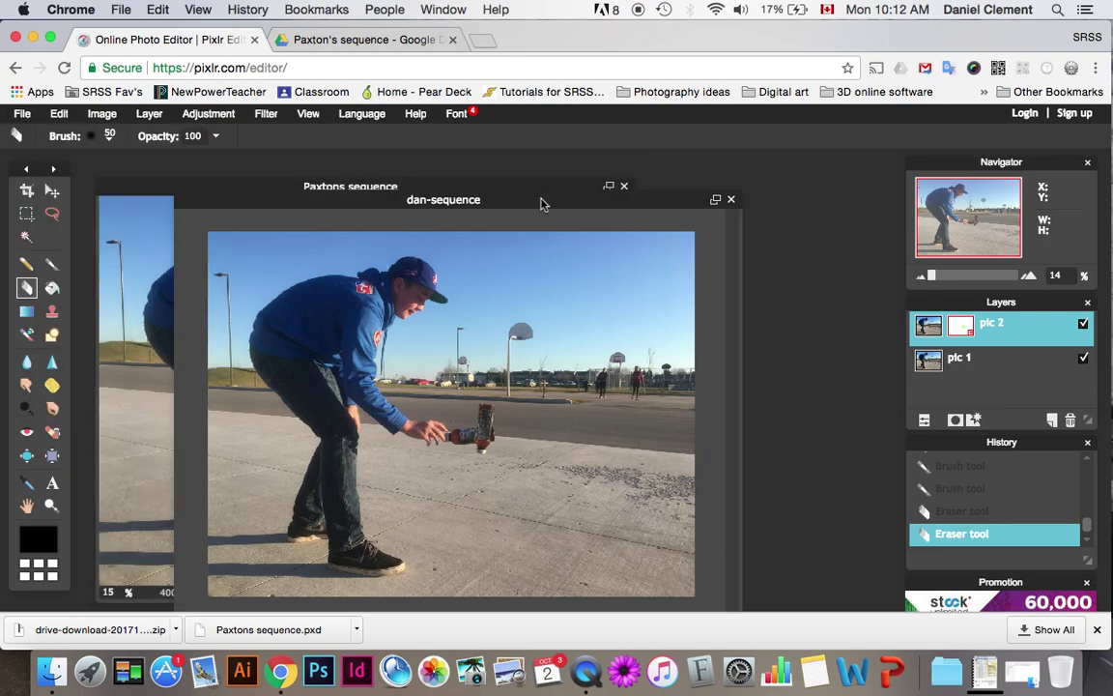
pyautogui.moveTo(539, 199); pyautogui.dragTo(613, 262)
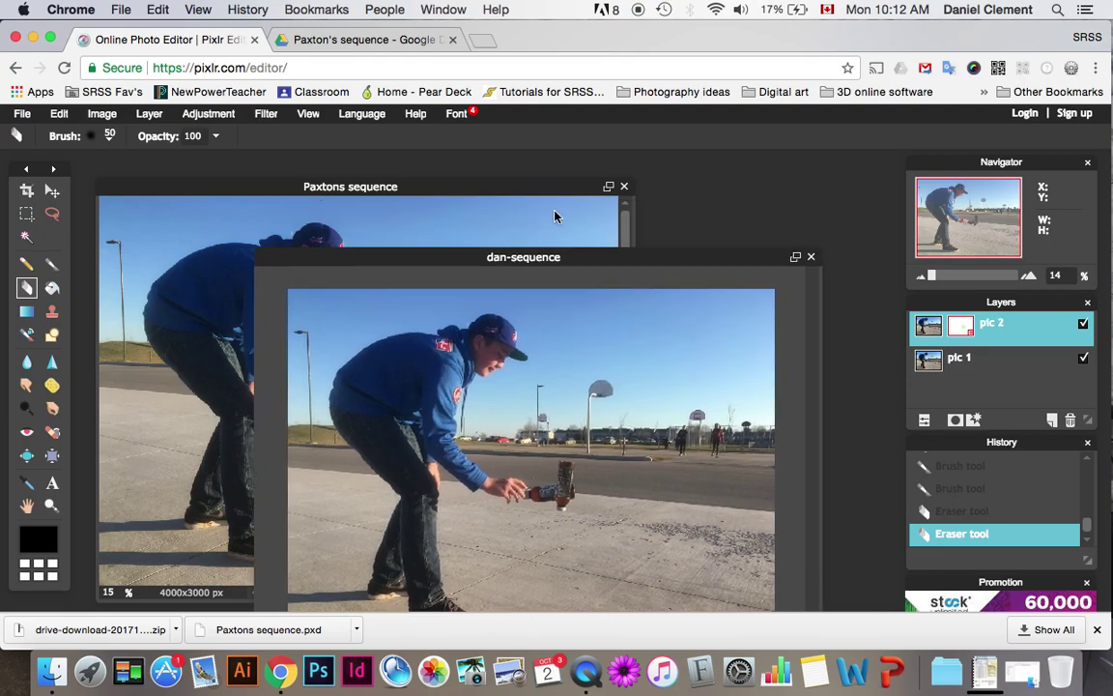
# Maximize Paxtons sequence and scroll its Layers panel through the Background copy layers, Layer 17 and Layer 0
pyautogui.click(436, 191)
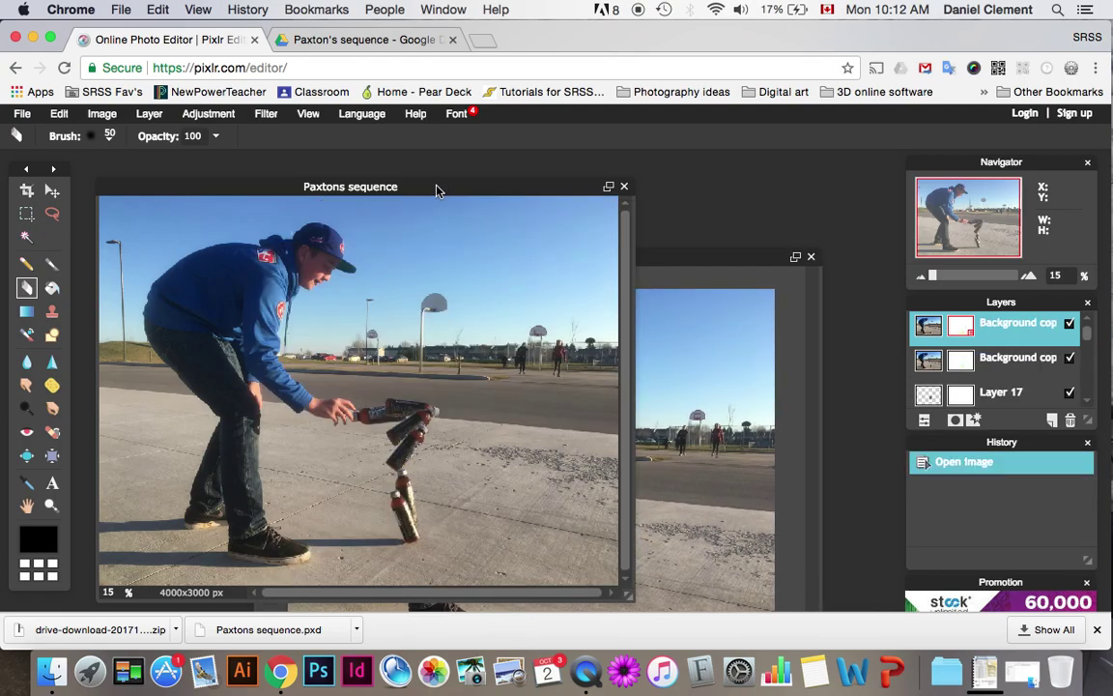
pyautogui.click(610, 188)
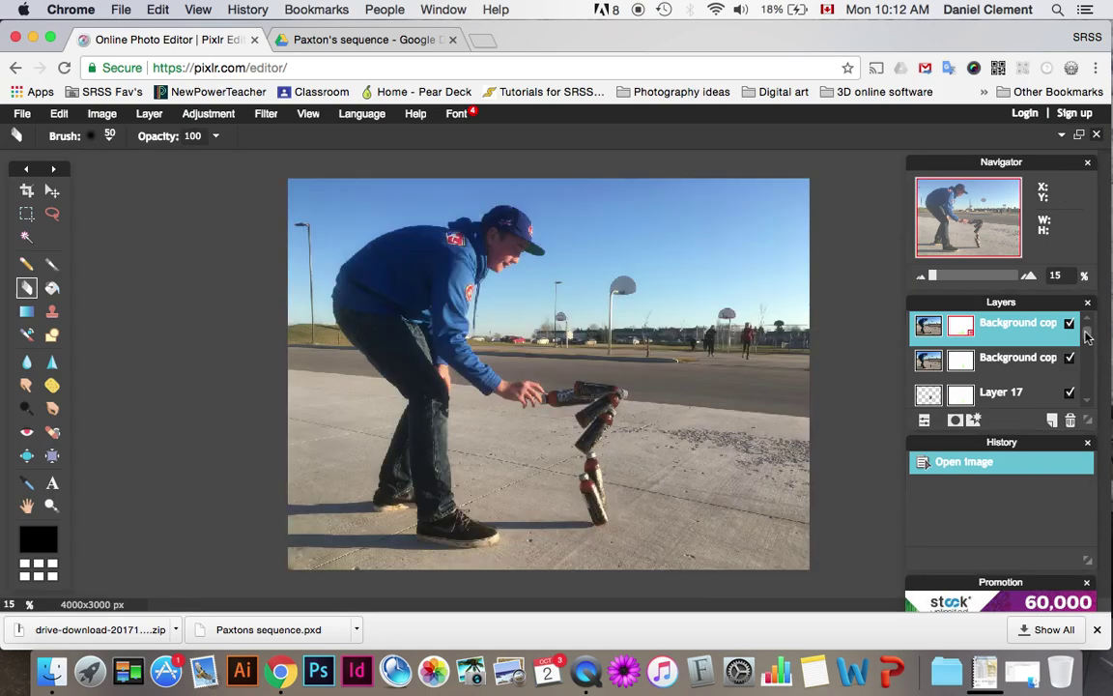
pyautogui.moveTo(1088, 339); pyautogui.dragTo(1102, 402)
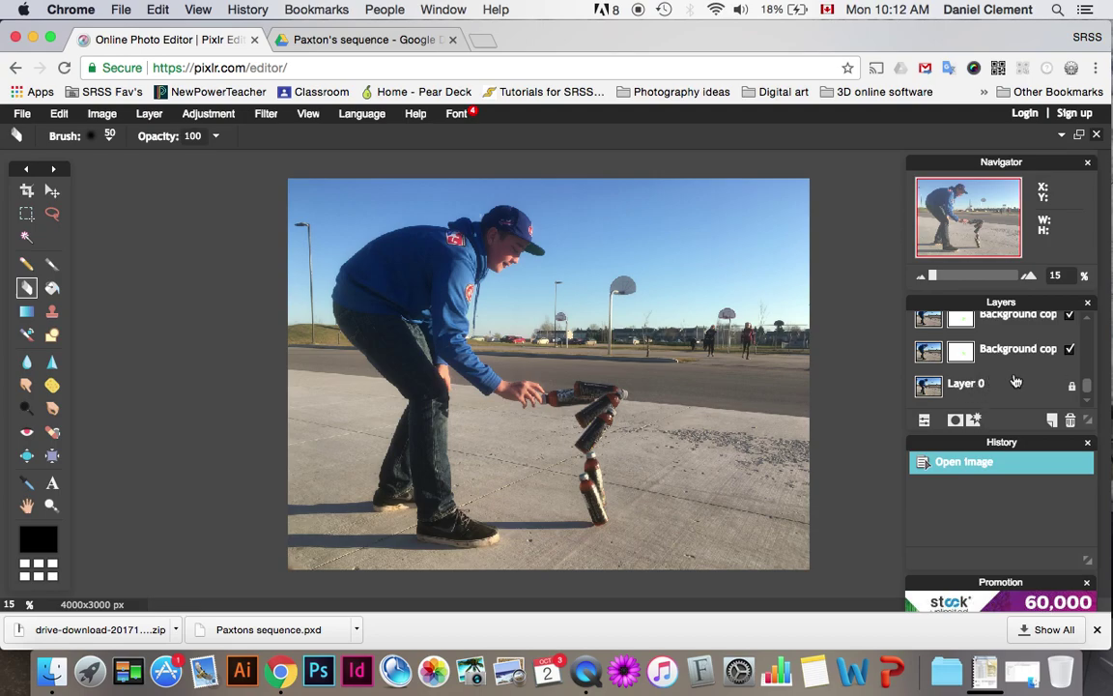
pyautogui.moveTo(1088, 390); pyautogui.dragTo(1086, 325)
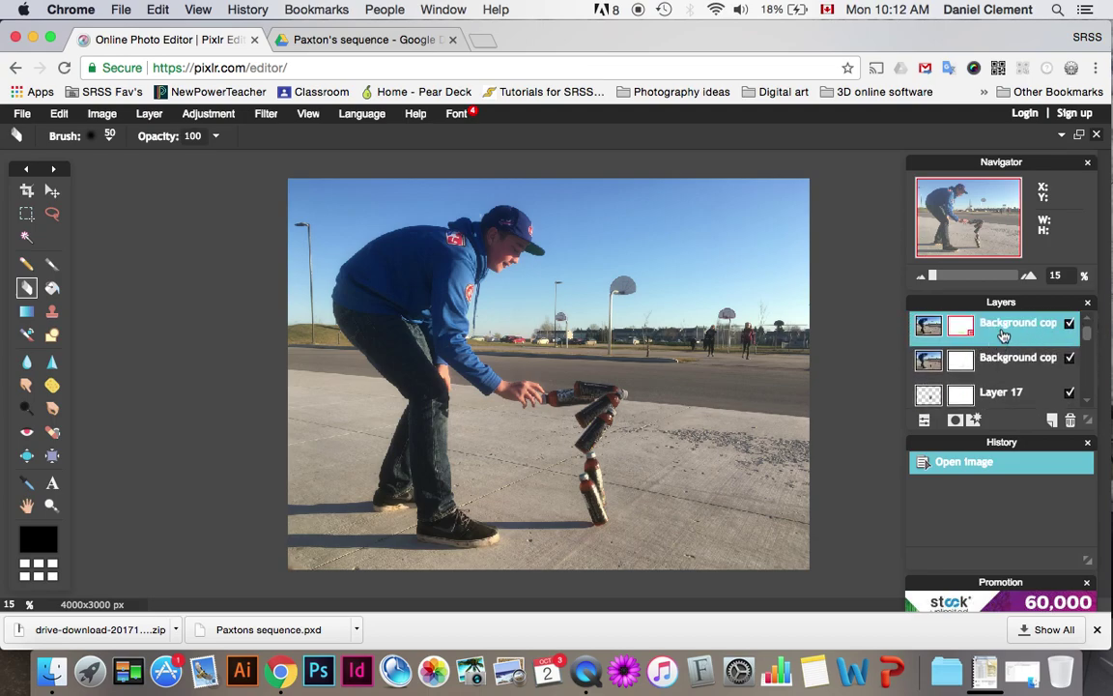